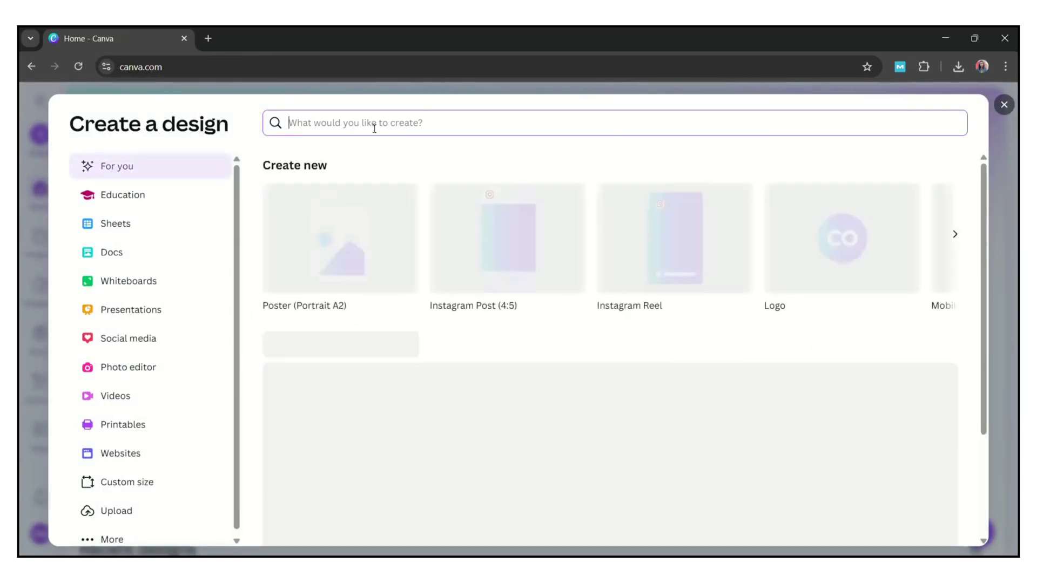
type("post")
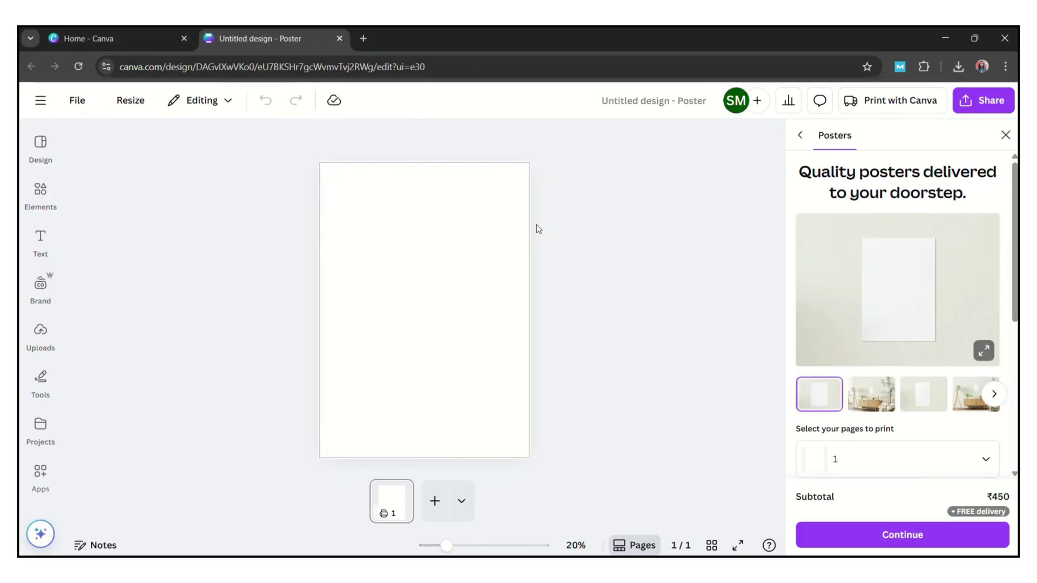
Add the blue headphones photo from Uploads and remove its white background.
left_click(41, 334)
left_click(152, 302)
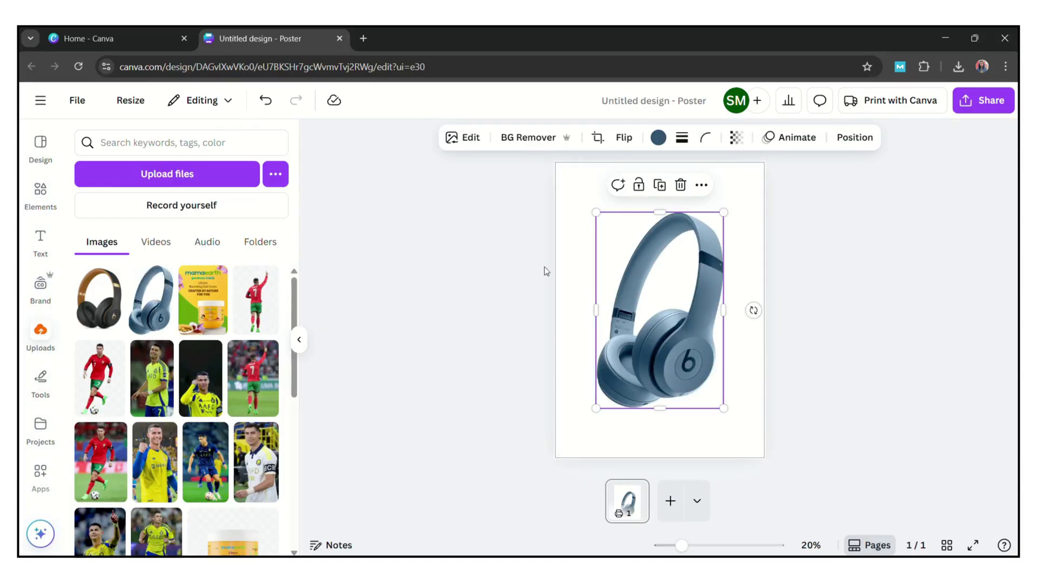
left_click(528, 137)
Resize and reposition the headphones photo so it fills the poster centre.
left_click(40, 195)
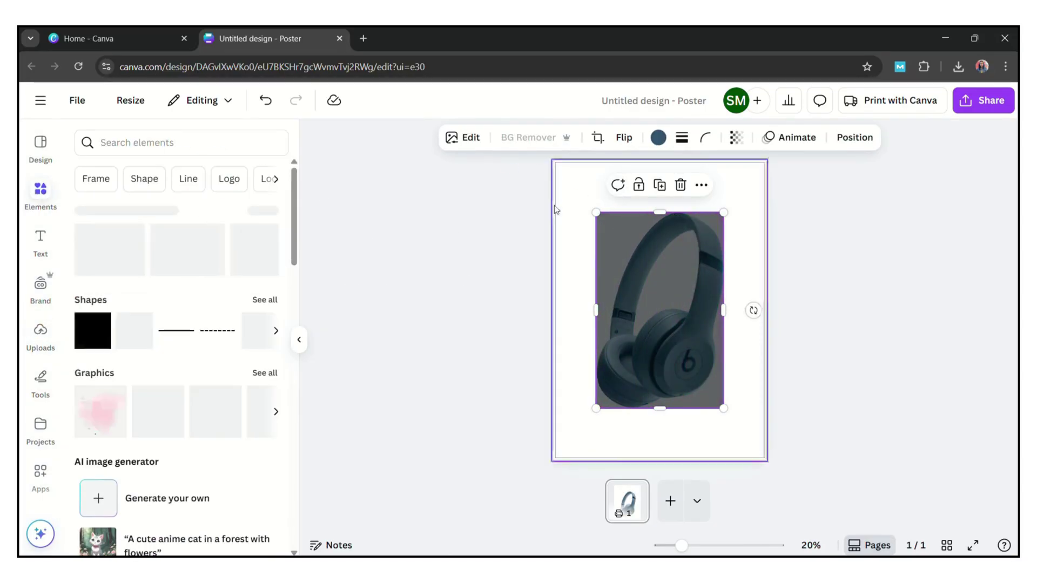
left_click_drag(724, 212, 723, 275)
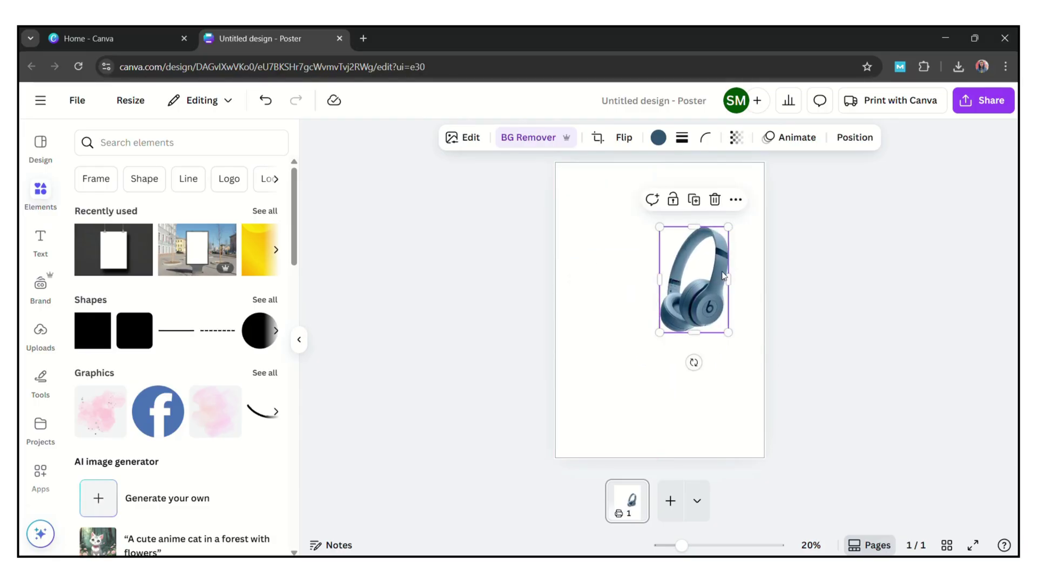
mouse_move(662, 335)
left_mouse_down()
mouse_move(630, 430)
mouse_move(667, 326)
left_mouse_up()
left_click_drag(720, 226, 740, 230)
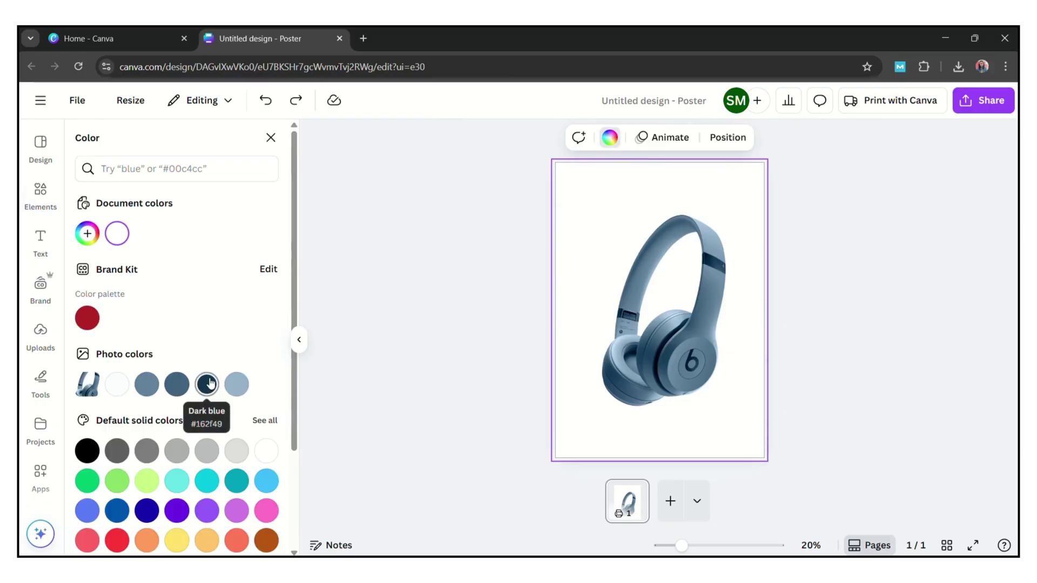
Make the page background a dark blue radial gradient with its colour stops swapped.
left_click(206, 384)
left_click(87, 233)
left_click(202, 266)
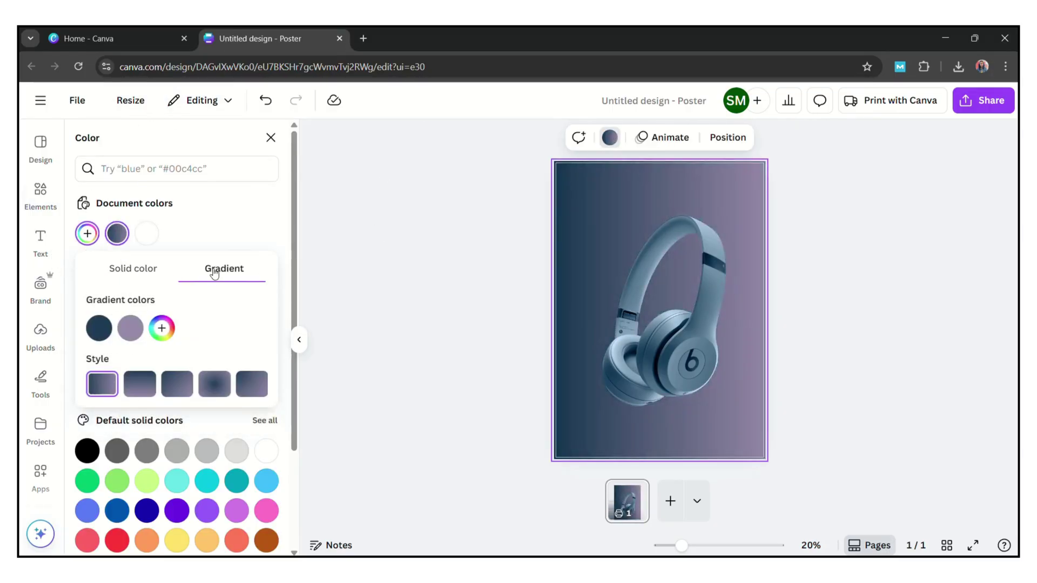
left_click(216, 386)
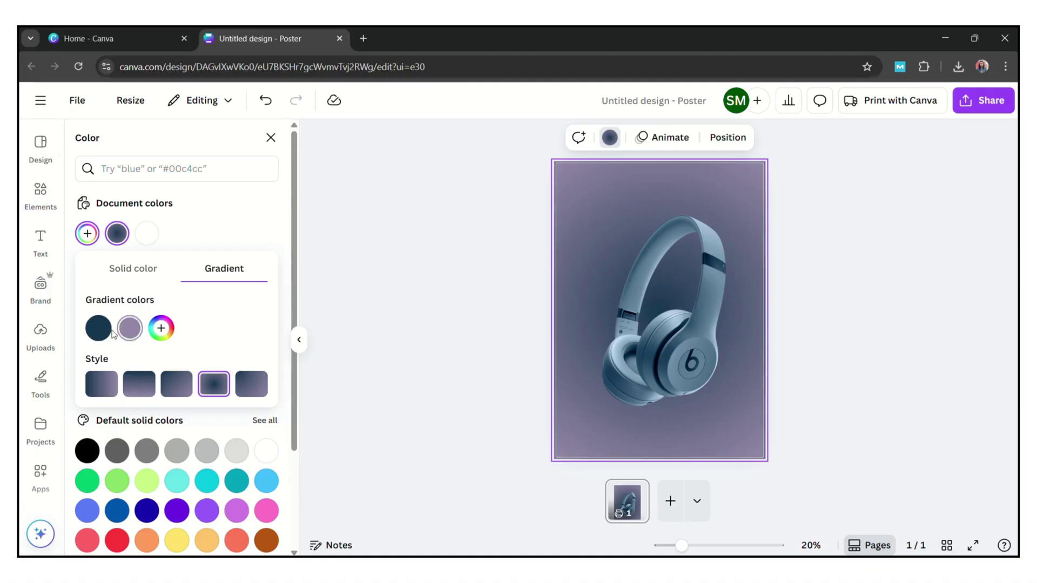
left_click_drag(113, 335, 155, 336)
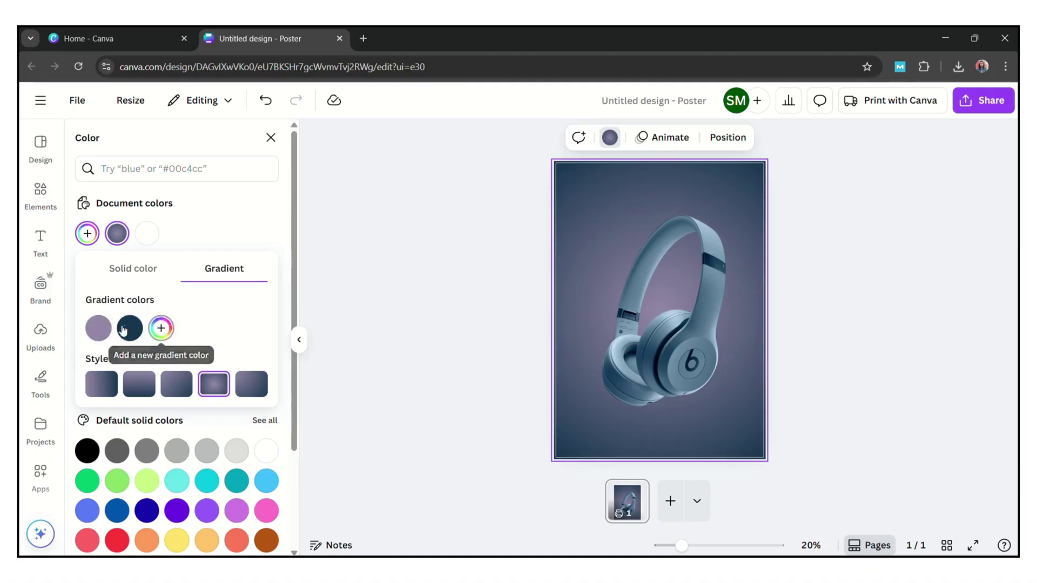
Lighten the gradient's centre colour and retint the outer stop to deep navy.
left_click(98, 328)
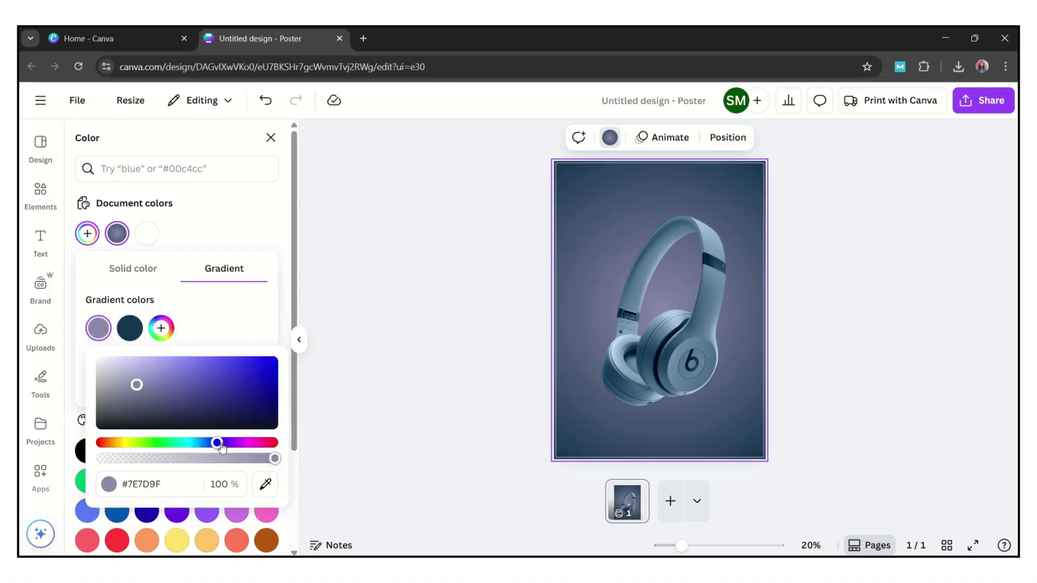
left_click_drag(137, 386, 138, 364)
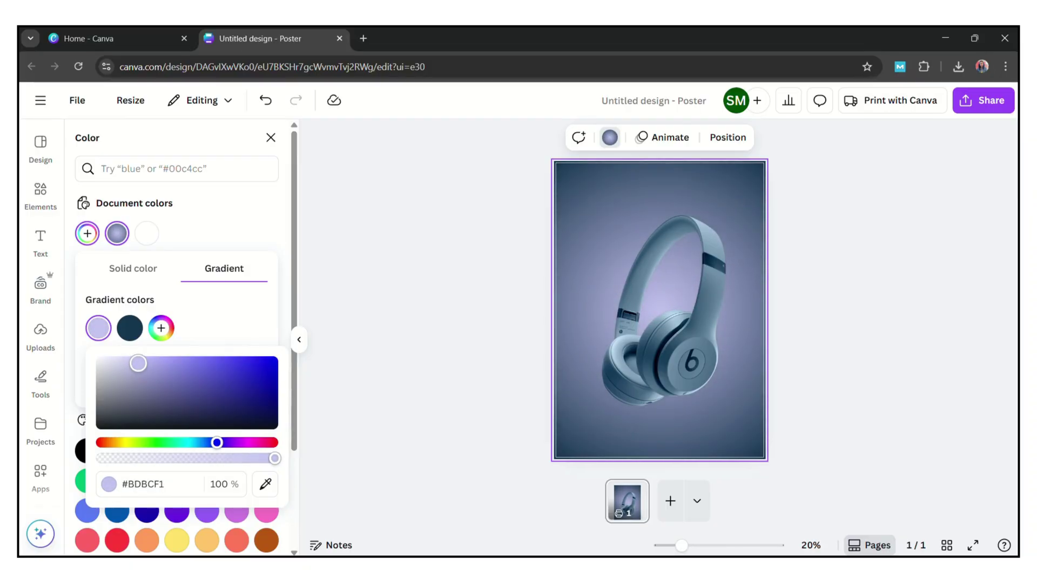
left_click(129, 328)
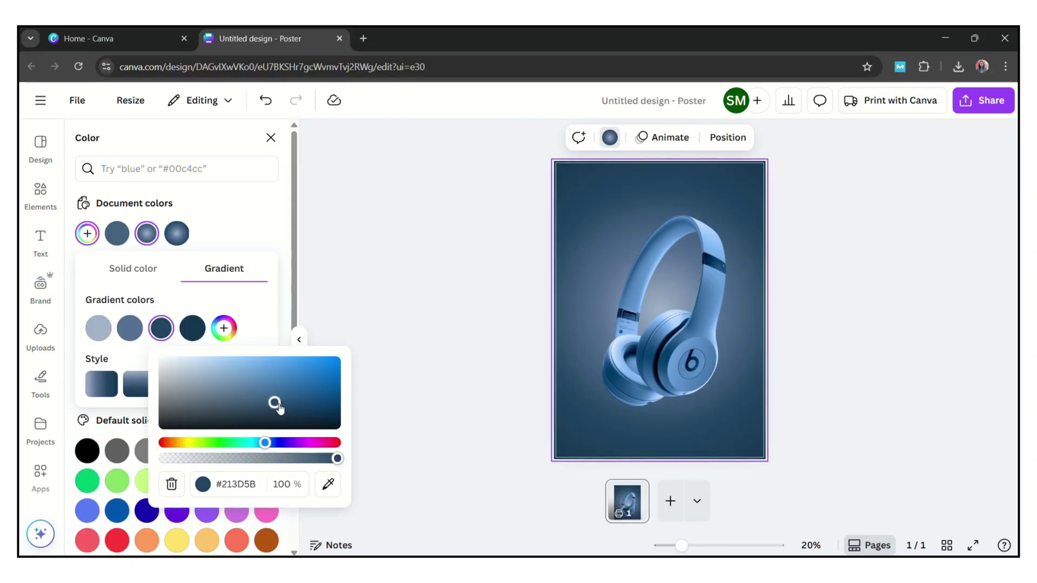
left_click_drag(277, 406, 268, 402)
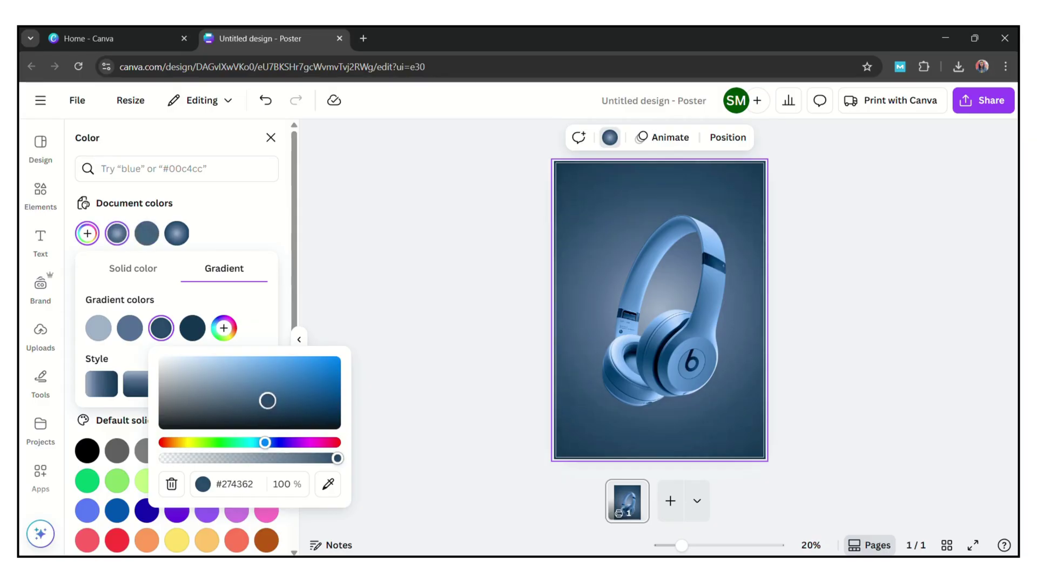
left_click(453, 216)
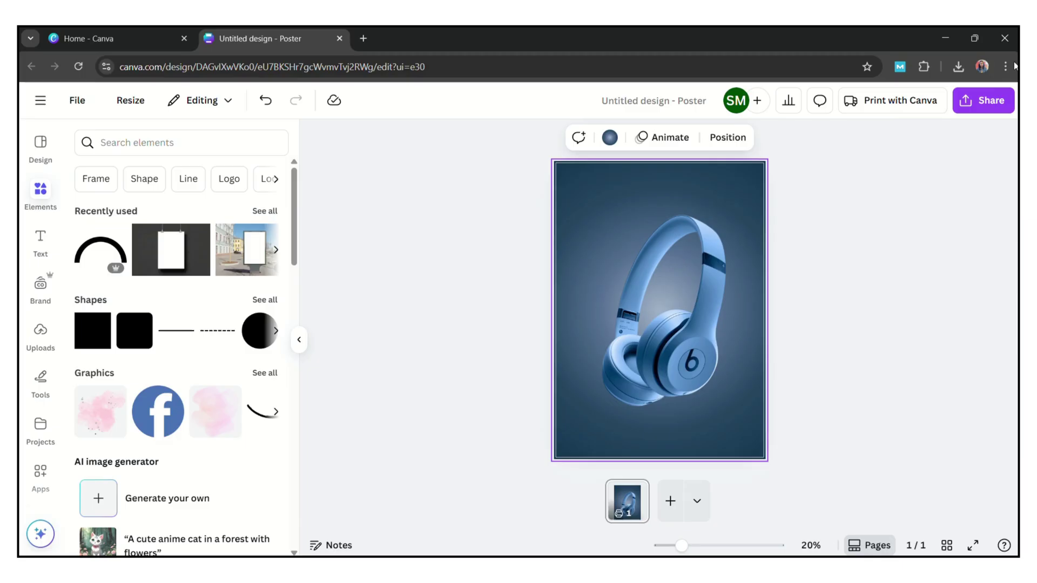
Search Elements graphics for 'half circle', then refine to 'gradient half circle'.
left_click(164, 145)
type("half circle")
key("Return")
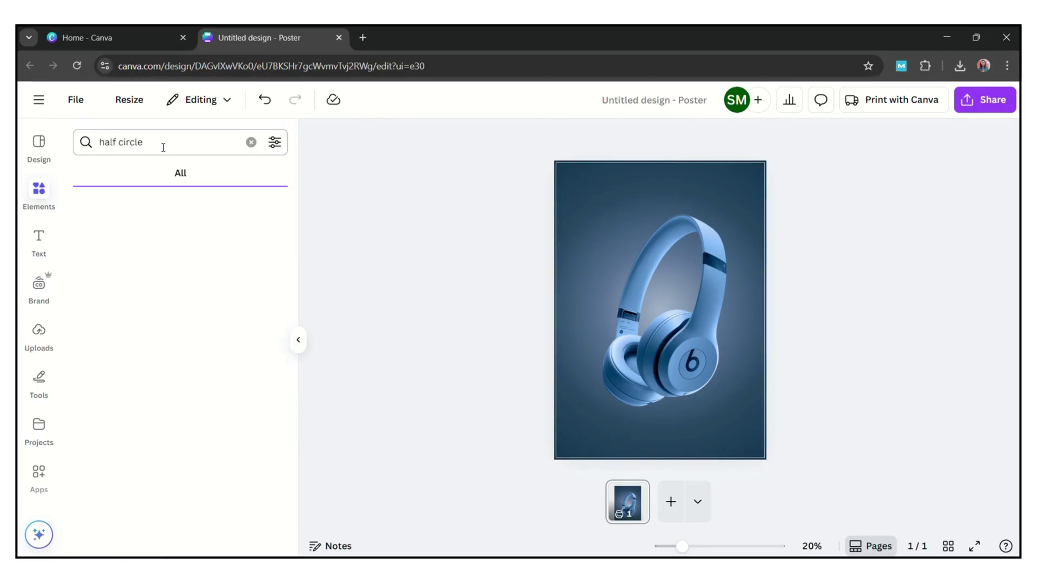
left_click(120, 173)
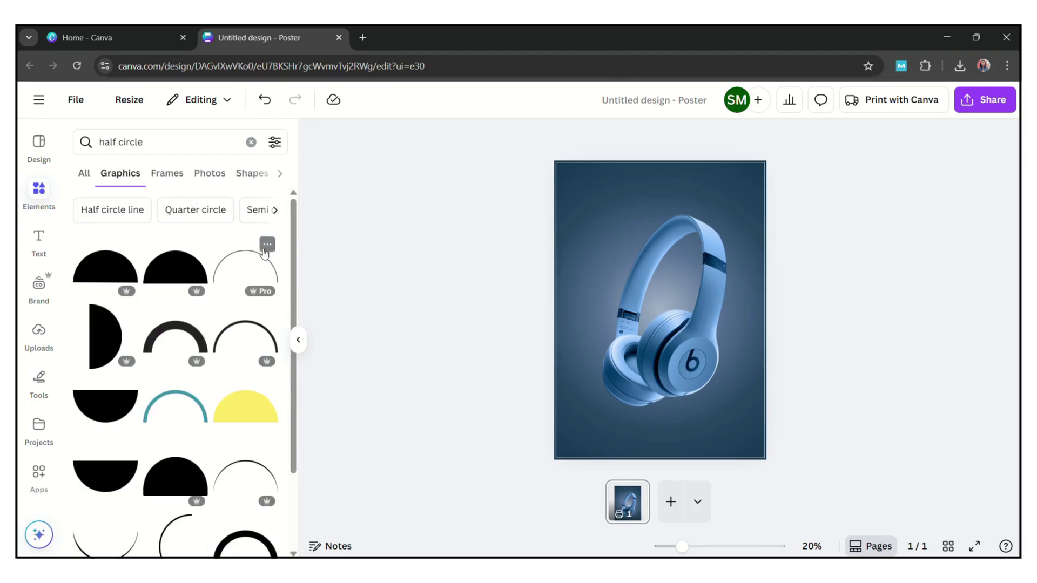
scroll(299, 296, "down", 3)
triple_click(169, 140)
type("gr")
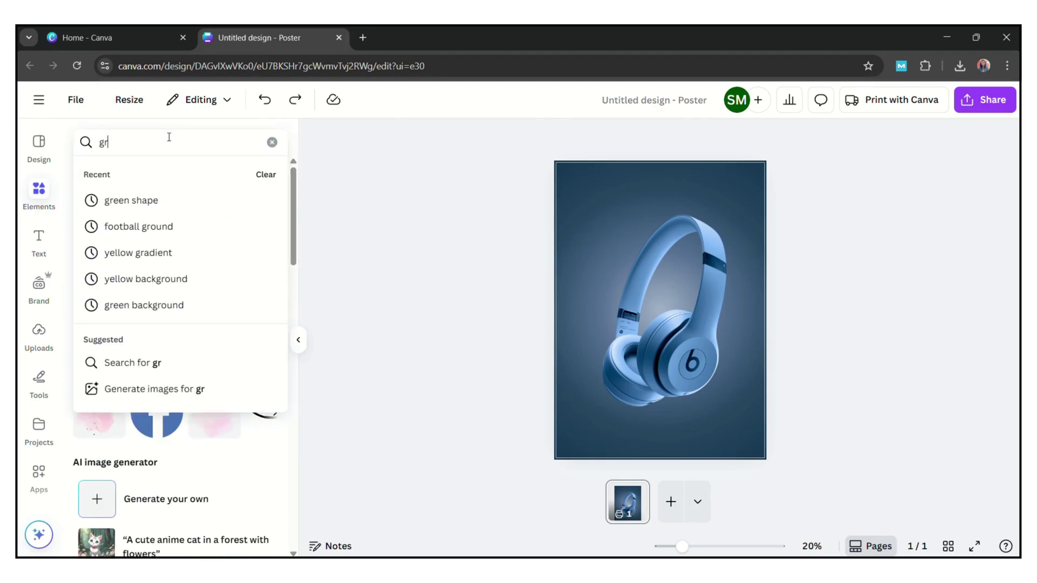
type("adient half")
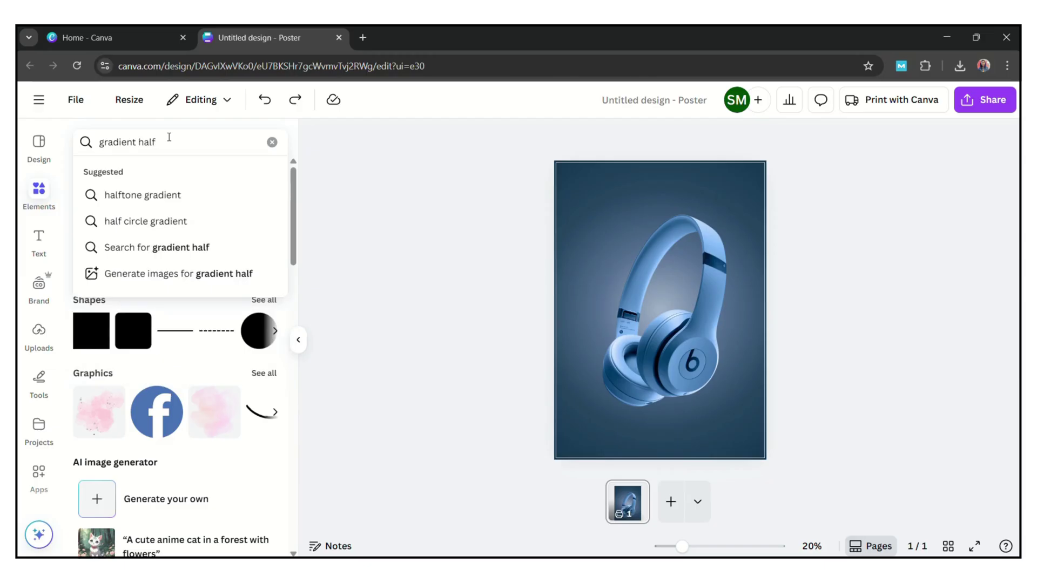
type(" circle")
key("Return")
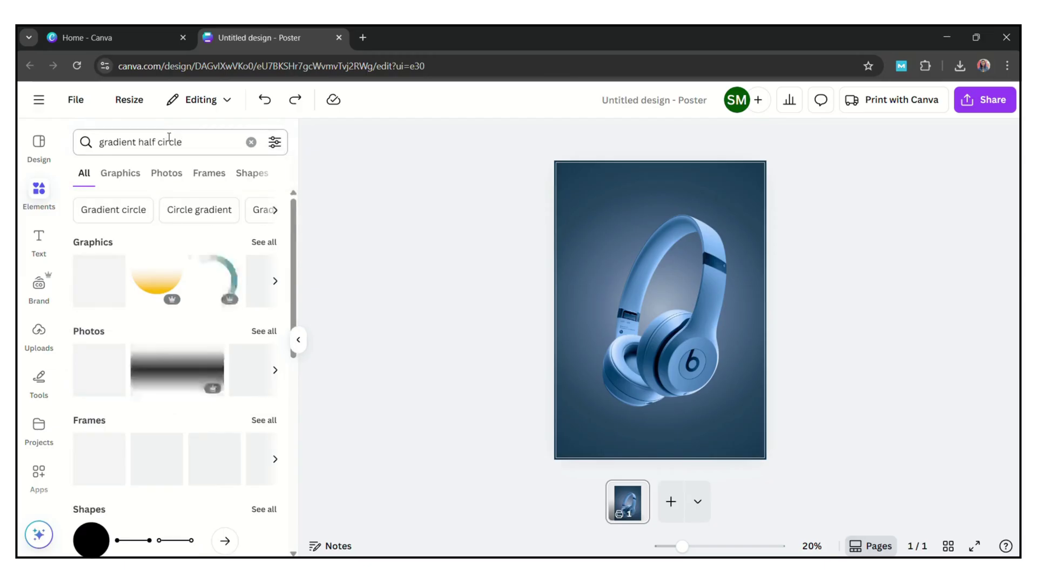
left_click(129, 175)
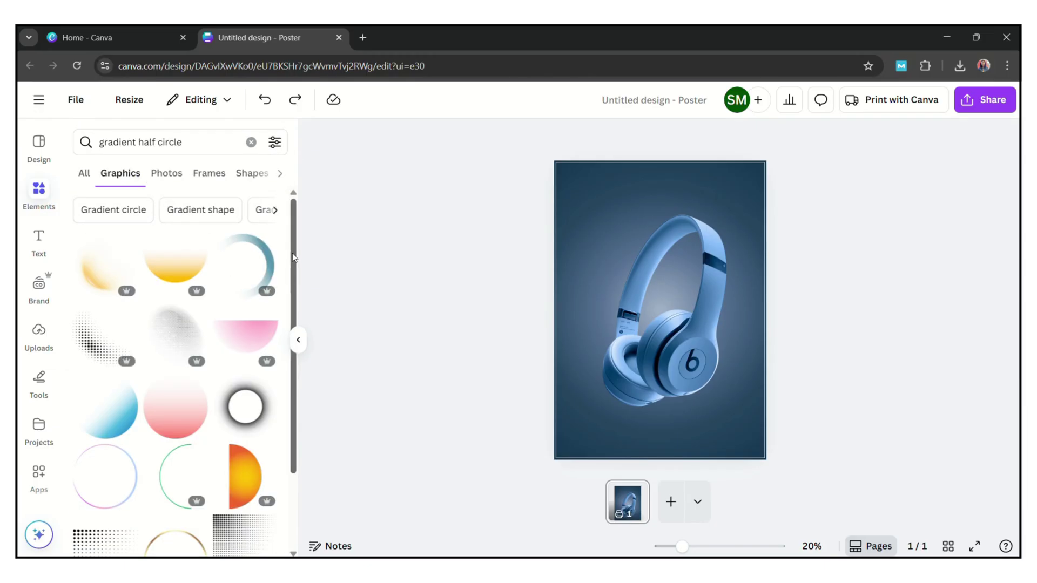
Add the pale blue gradient ring, rotate it about 45° and move it top right.
left_click(251, 248)
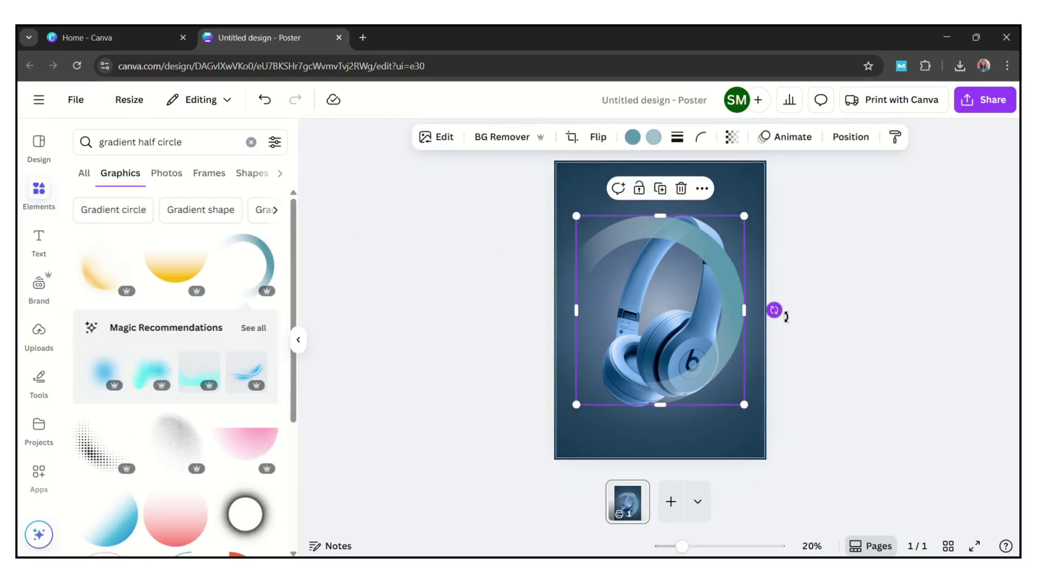
left_click_drag(778, 309, 608, 382)
left_click_drag(736, 347, 813, 200)
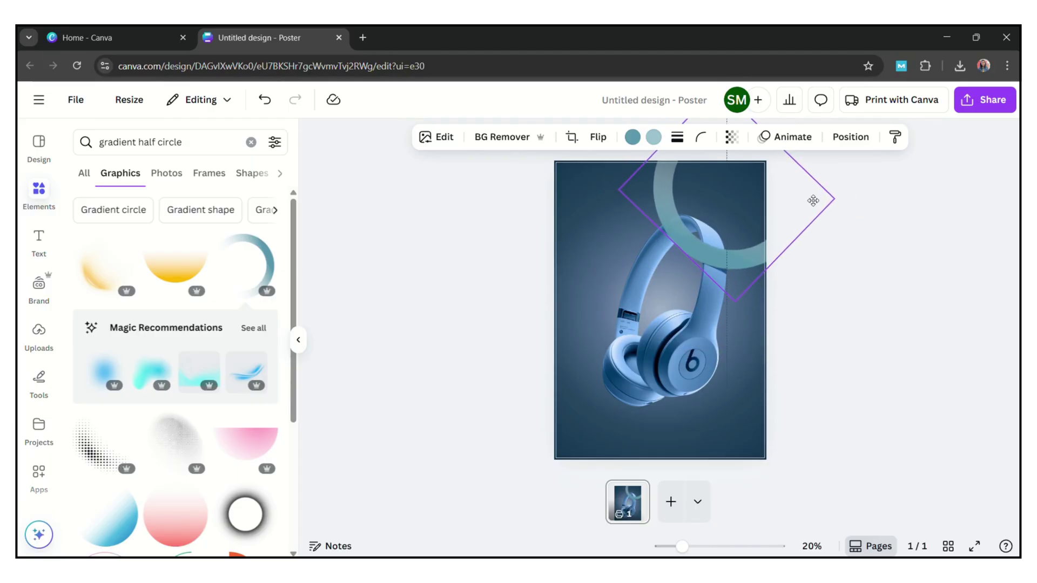
Set the ring gradient's second colour to a custom pale grey-blue.
left_click_drag(812, 200, 812, 201)
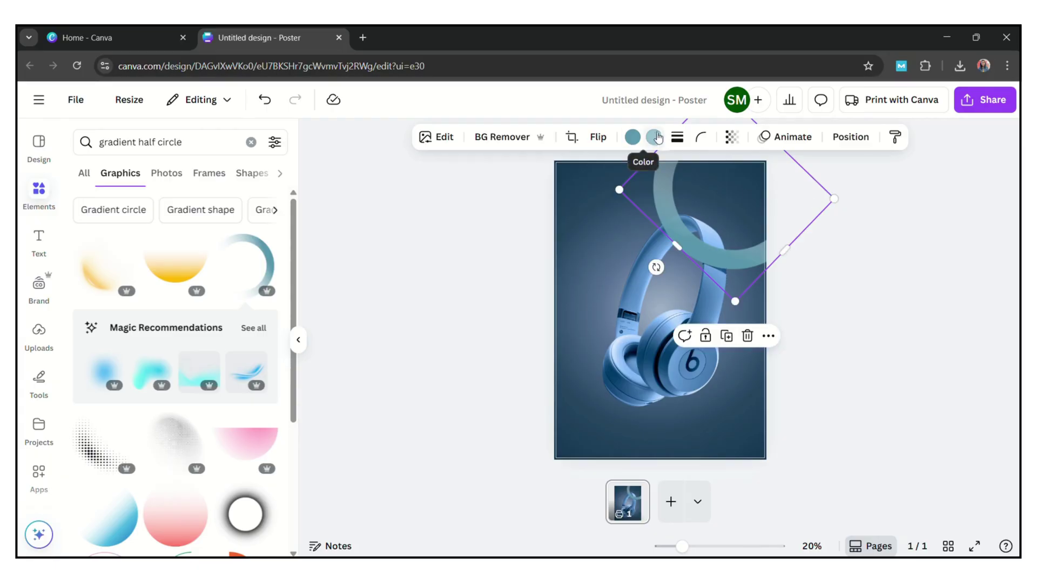
left_click(655, 137)
left_click(146, 385)
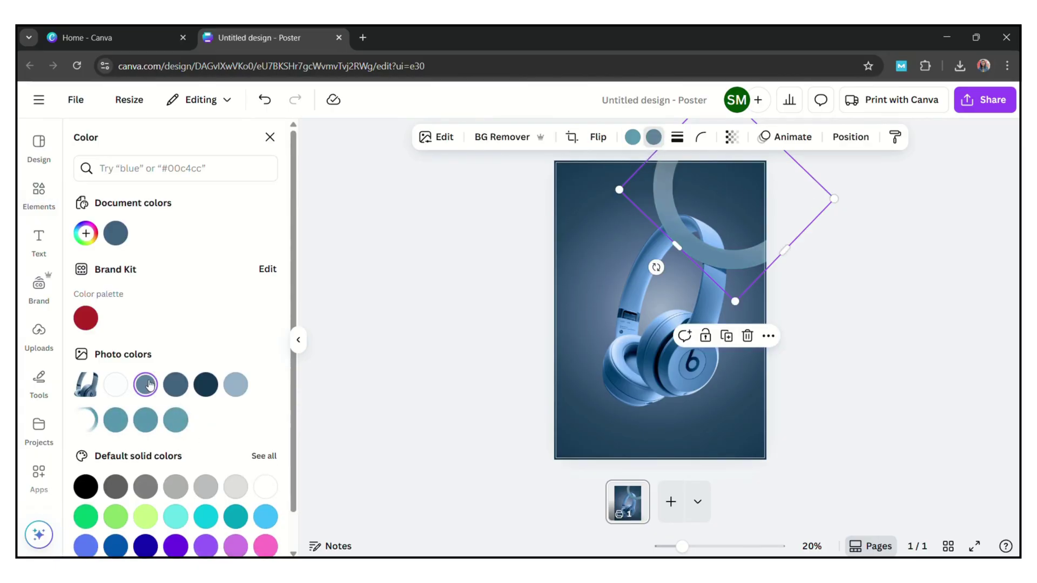
left_click(86, 234)
left_click(123, 280)
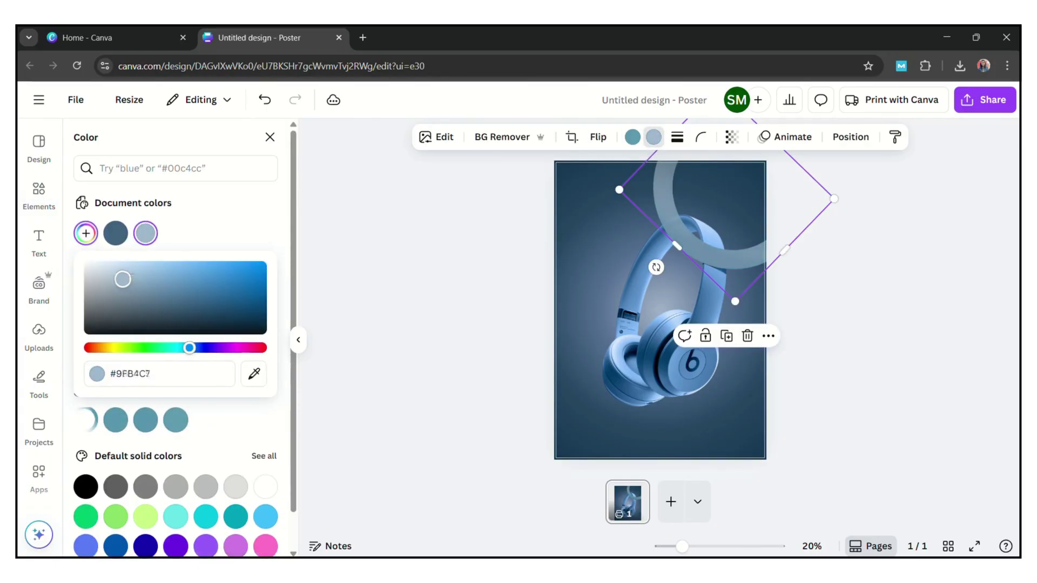
left_click_drag(121, 279, 122, 266)
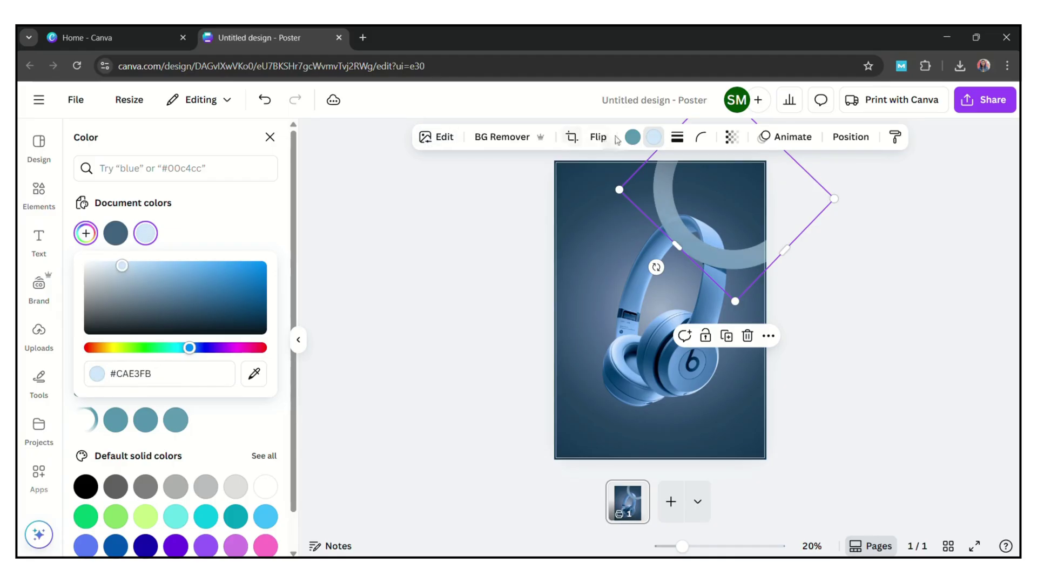
Darken the ring gradient's first colour to navy and fine-tune the second shade.
left_click(631, 137)
left_click(85, 233)
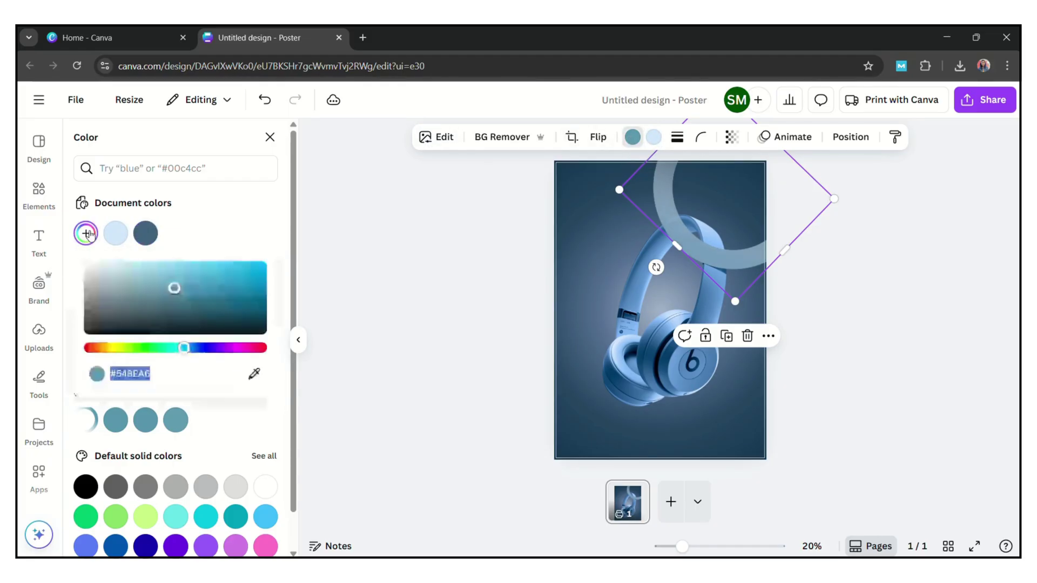
left_click_drag(173, 285, 199, 323)
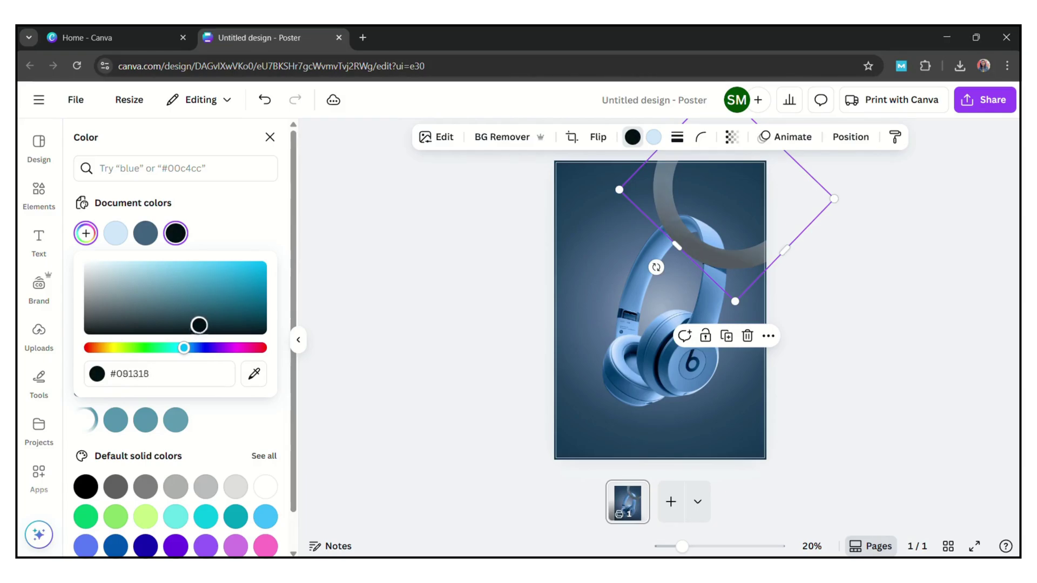
left_click(654, 138)
left_click(85, 234)
left_click_drag(122, 269, 85, 266)
left_click(238, 308)
left_click_drag(239, 308, 245, 316)
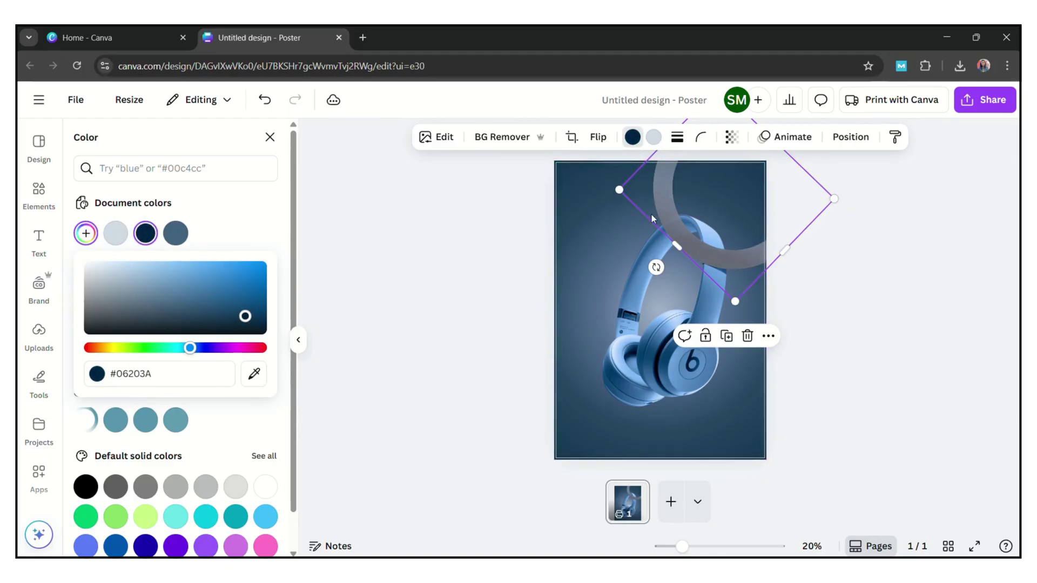
left_click(629, 299)
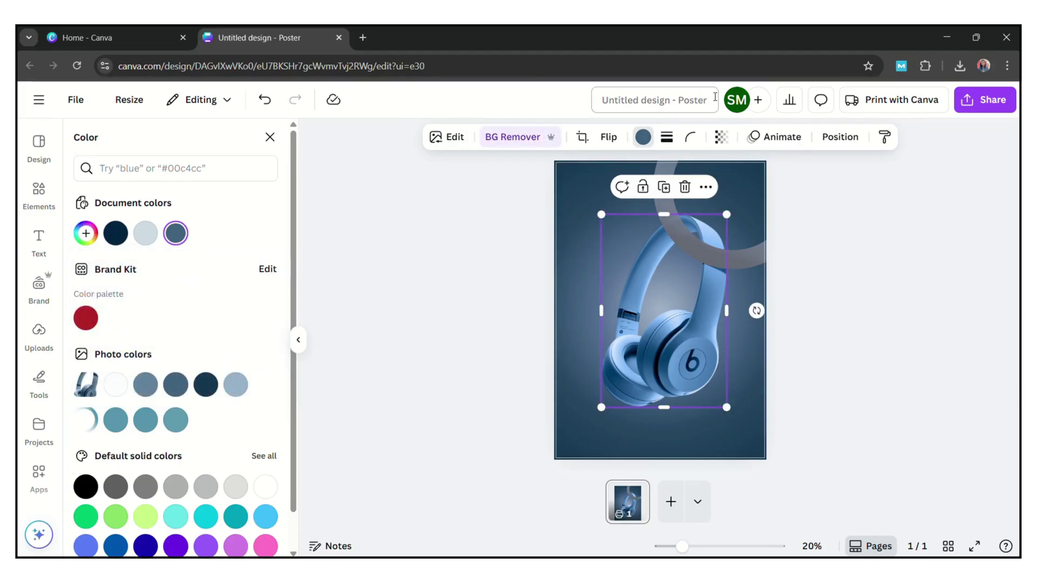
Duplicate the headphones photo, align the copy over it, and crop it to a thin strip over the ring.
left_click(664, 187)
left_click_drag(690, 335, 693, 339)
left_click_drag(602, 312, 704, 332)
left_click(896, 342)
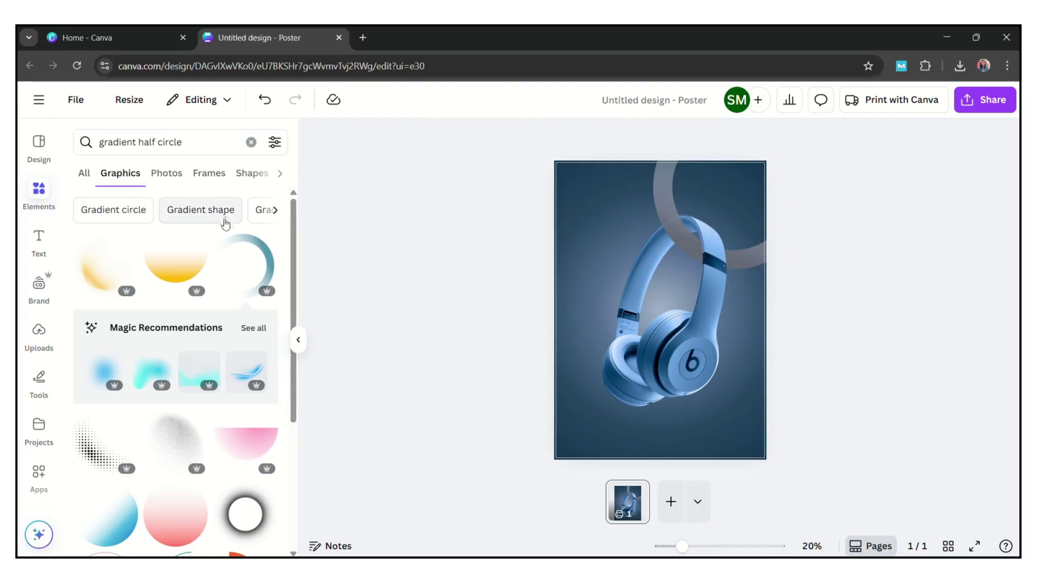
left_click(667, 180)
Add a ring copy rotated about 69° at top-left and another at lower-right rotated -81°.
left_click(727, 335)
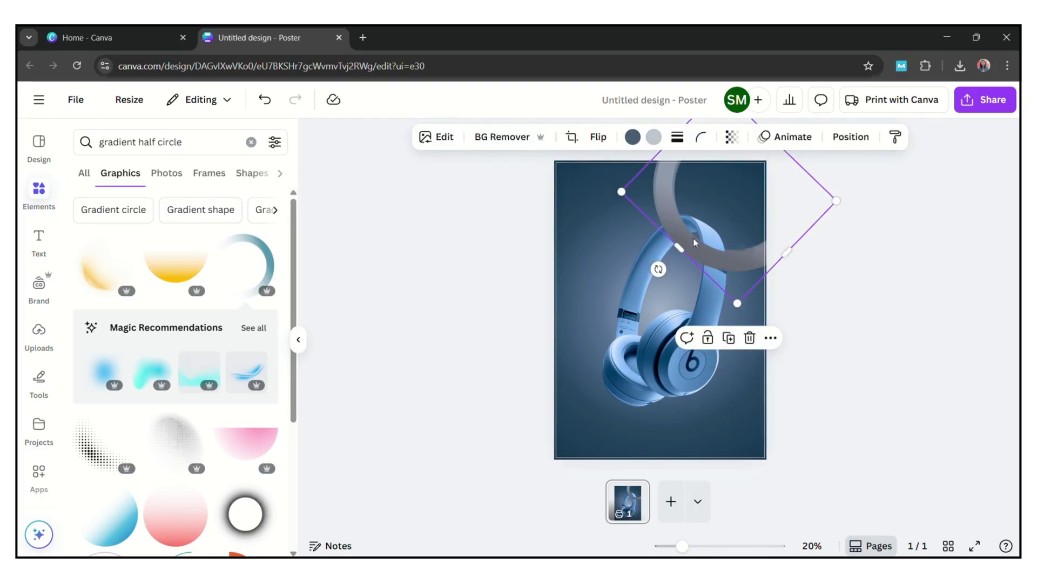
left_click_drag(658, 270, 713, 216)
left_click(538, 297)
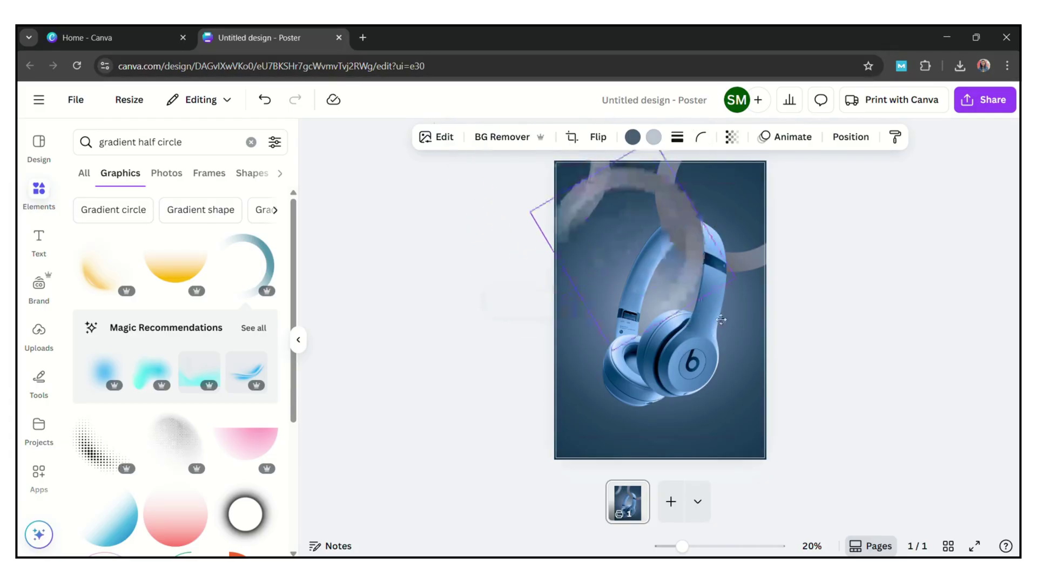
left_click_drag(591, 216, 828, 511)
left_click_drag(875, 426, 789, 439)
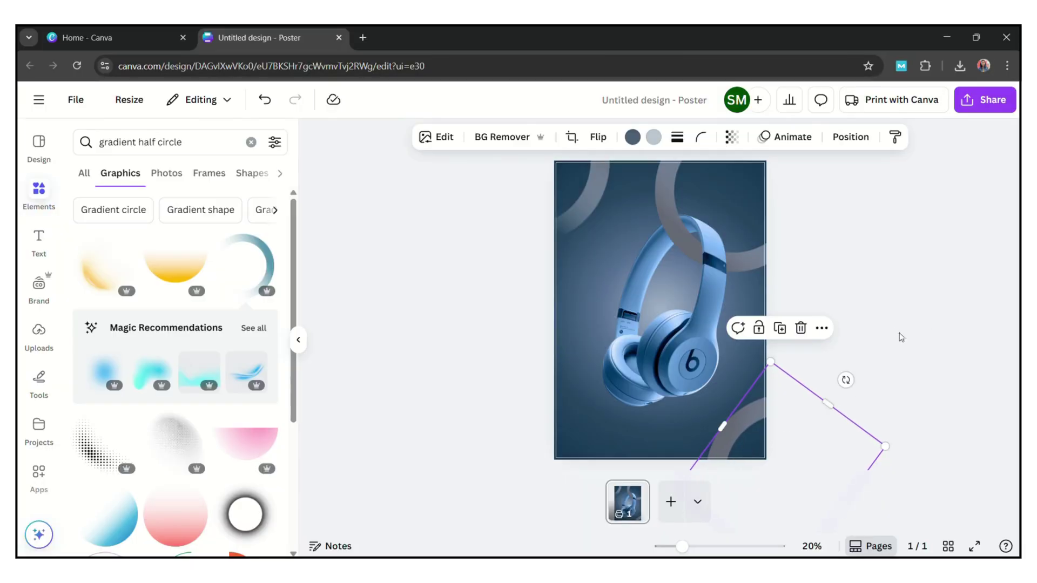
left_click(39, 241)
Add a 'headphone' heading and set its font to Anton.
left_click(196, 349)
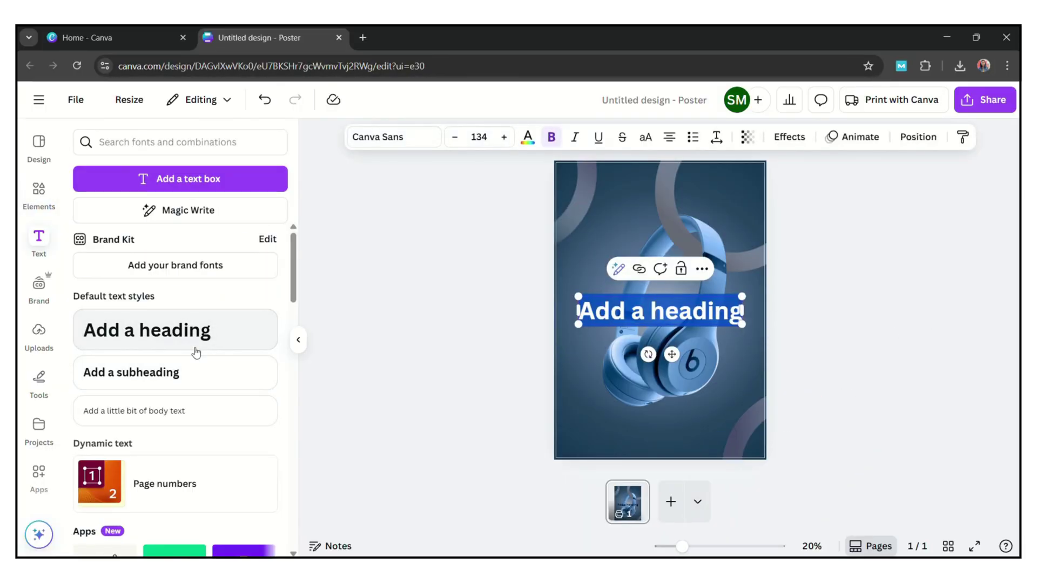
type("head")
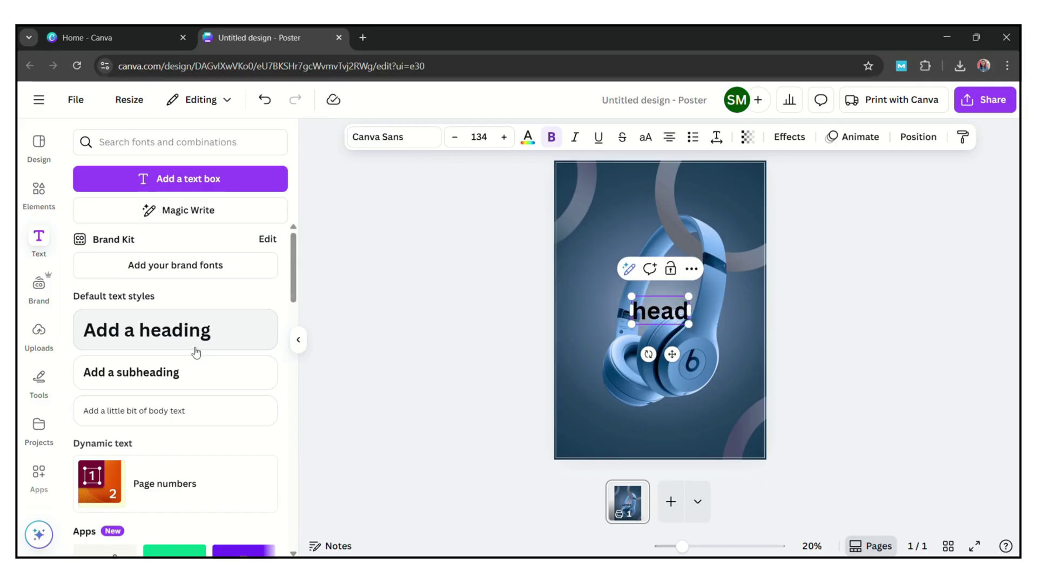
type("phon")
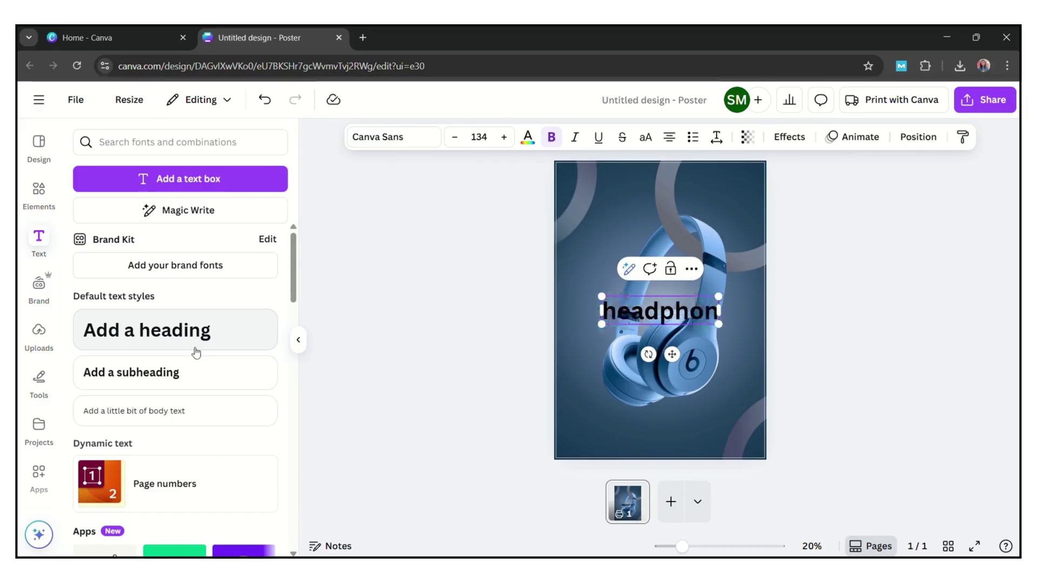
type("e")
left_click(418, 137)
left_click(153, 201)
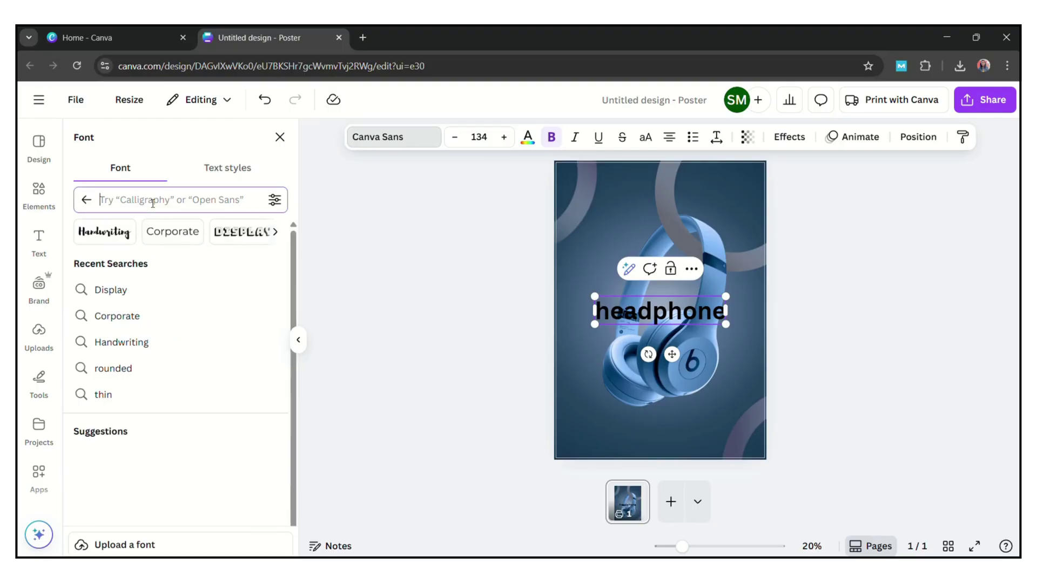
type("anton")
left_click(109, 262)
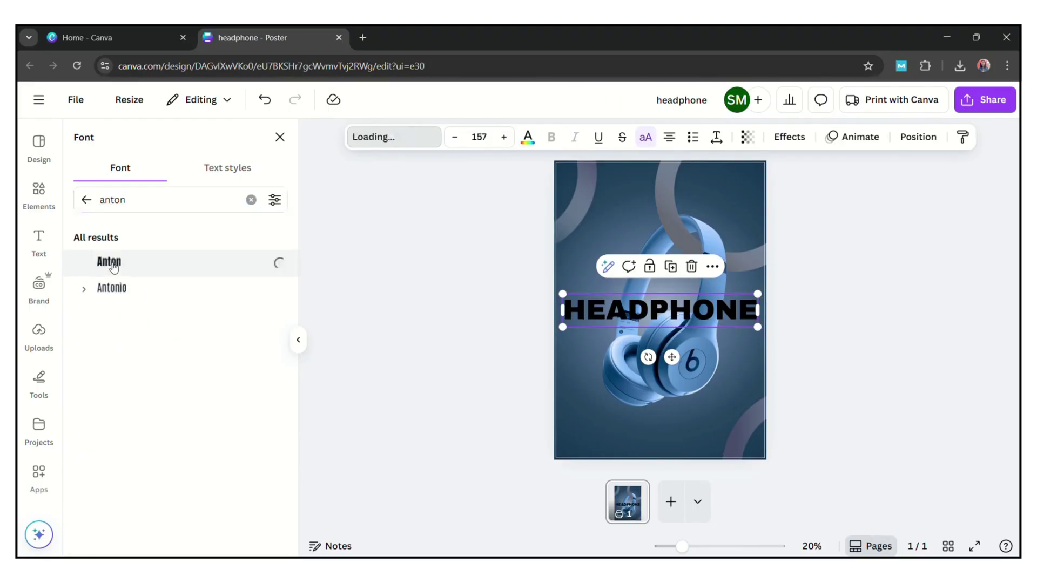
Enlarge the HEADPHONE heading across the poster's width and make it white.
left_click_drag(718, 327, 793, 344)
left_click_drag(738, 311, 700, 307)
left_click(528, 136)
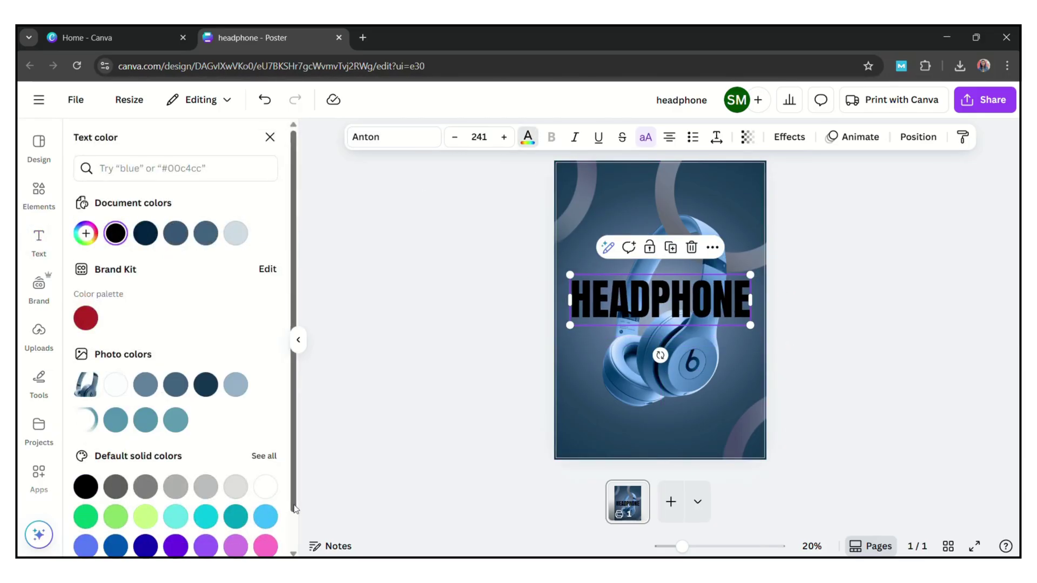
left_click(268, 488)
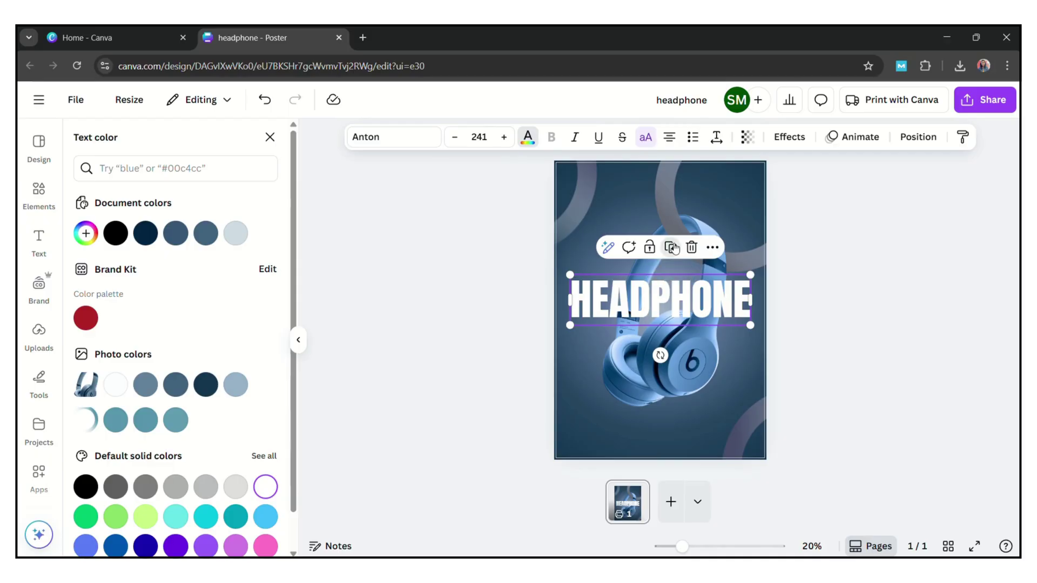
left_click_drag(724, 322, 684, 383)
Apply the Hollow effect to the lower HEADPHONE heading and adjust its outline thickness.
left_click(789, 136)
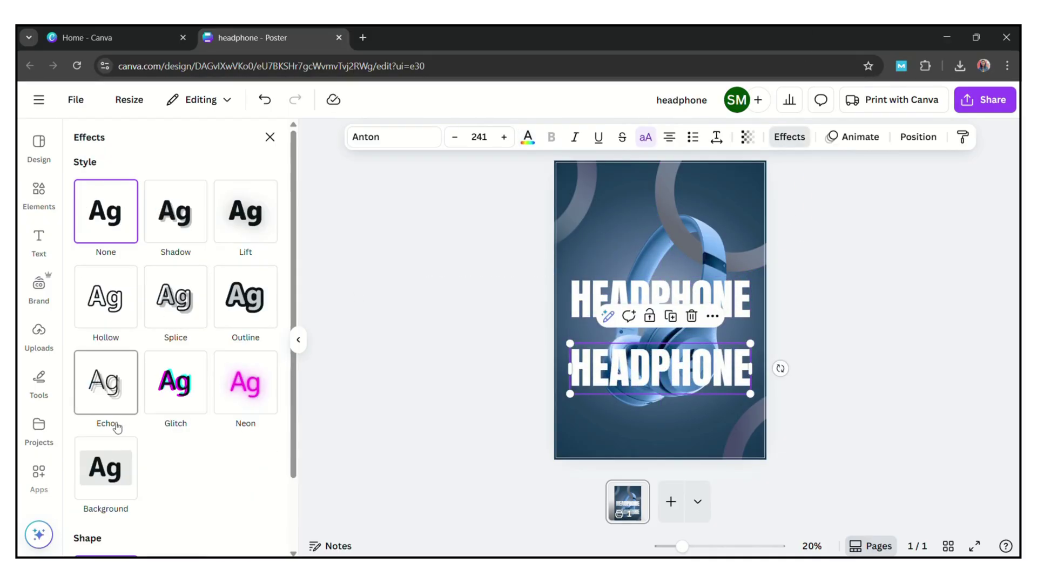
left_click(106, 297)
left_click_drag(134, 383, 98, 388)
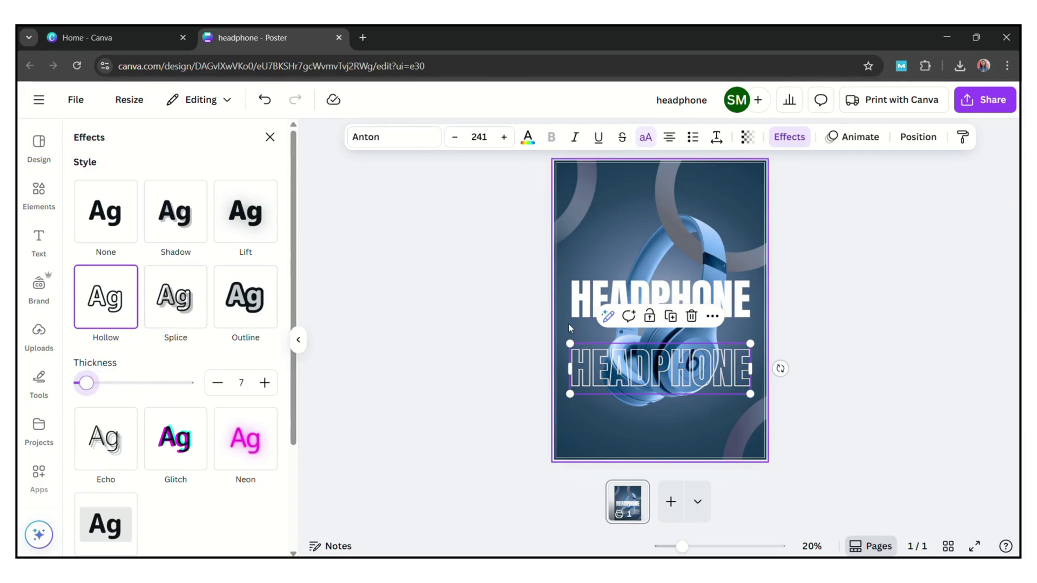
left_click(905, 293)
Send the solid HEADPHONE behind the headphones image and move the hollow copy onto it.
right_click(742, 316)
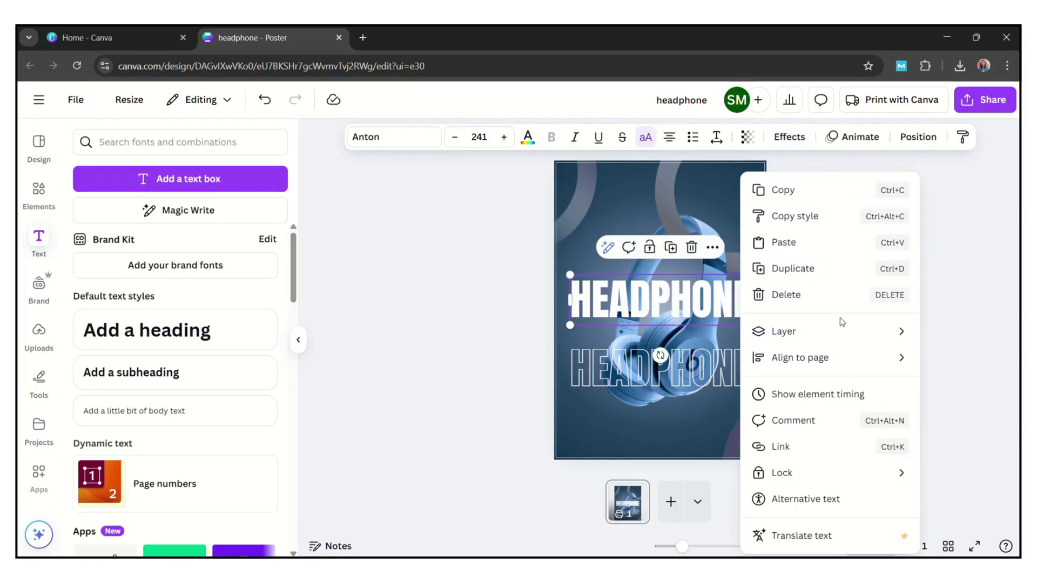
mouse_move(794, 331)
left_click(646, 448)
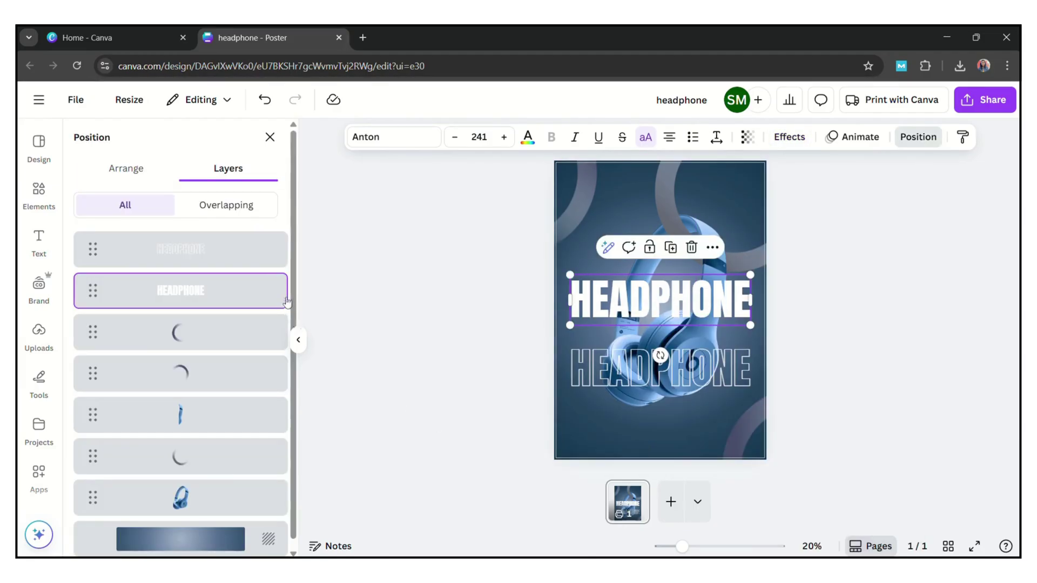
left_click_drag(233, 293, 232, 492)
left_click_drag(707, 377, 715, 313)
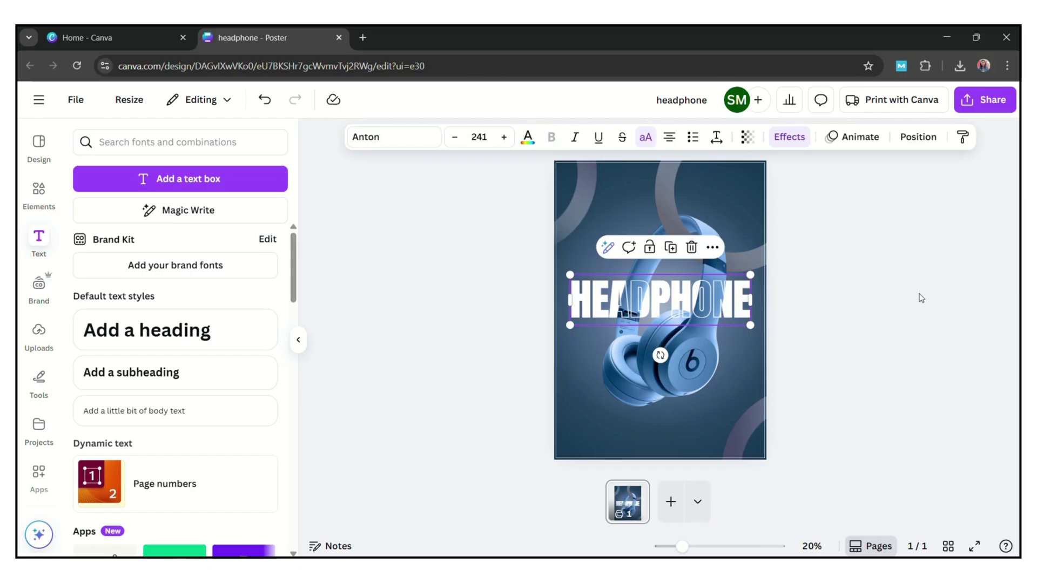
left_click(409, 332)
left_click(156, 378)
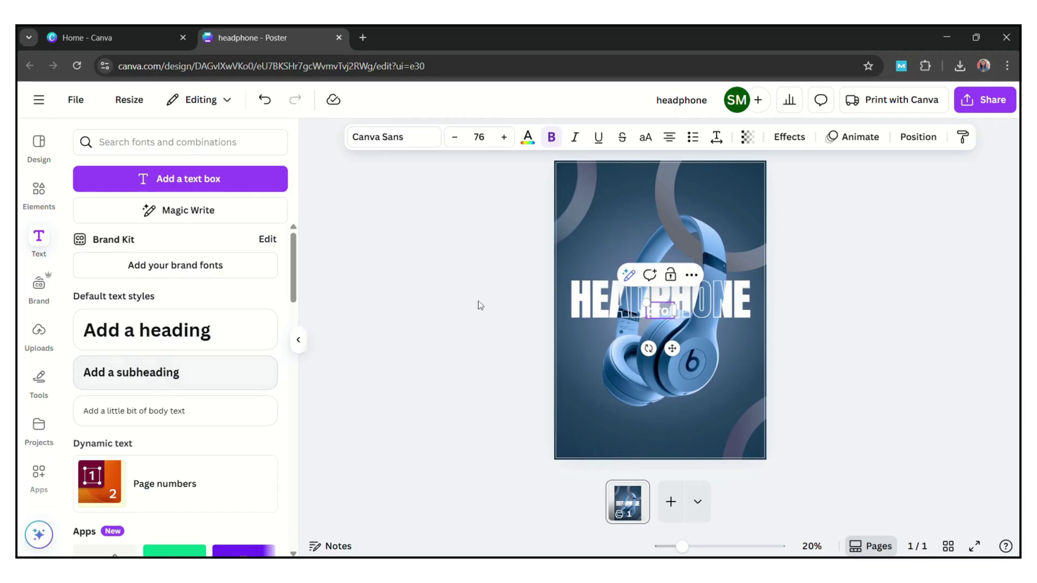
Undo and redo to drop the outlined copy, then add a 'professional gaming' subheading.
left_click(265, 99)
left_click(264, 99)
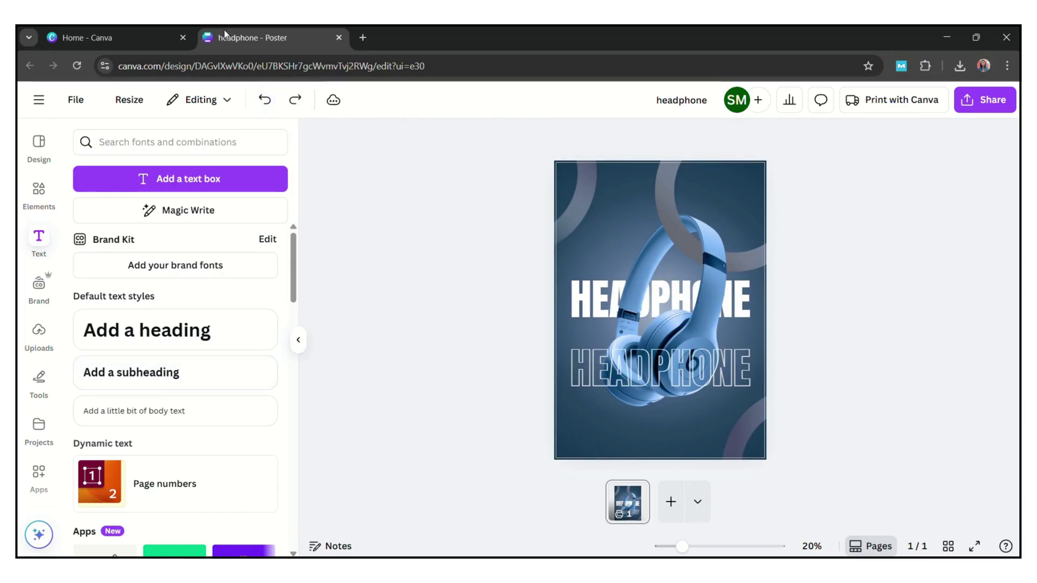
left_click(294, 99)
left_click(162, 372)
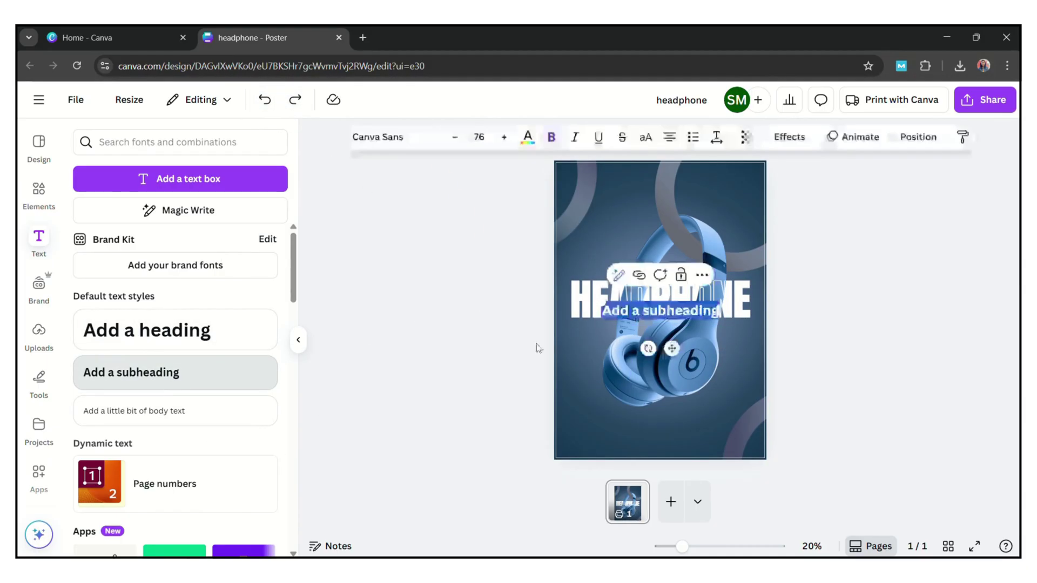
left_click_drag(660, 311, 684, 438)
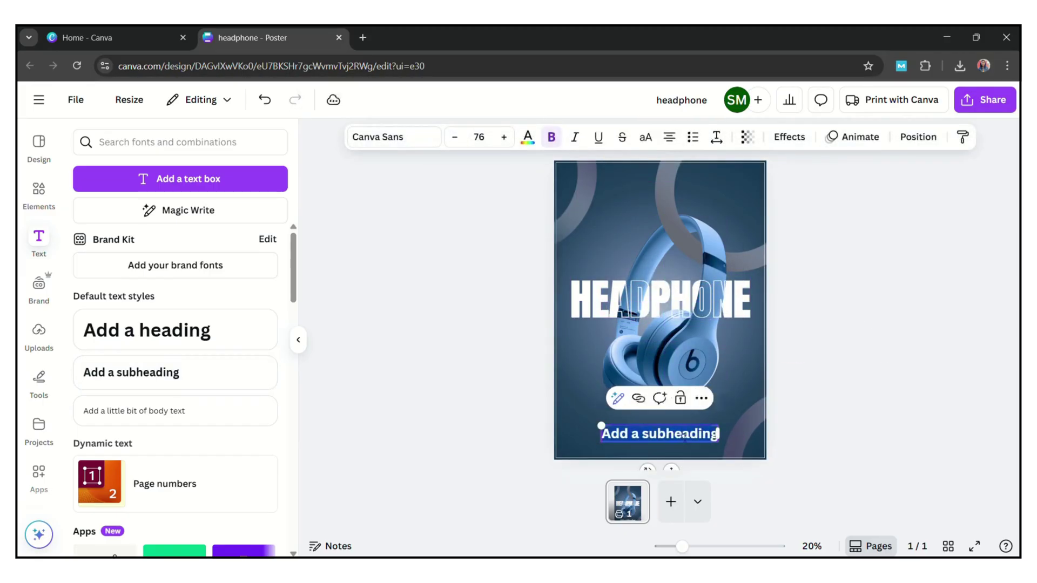
type("profe")
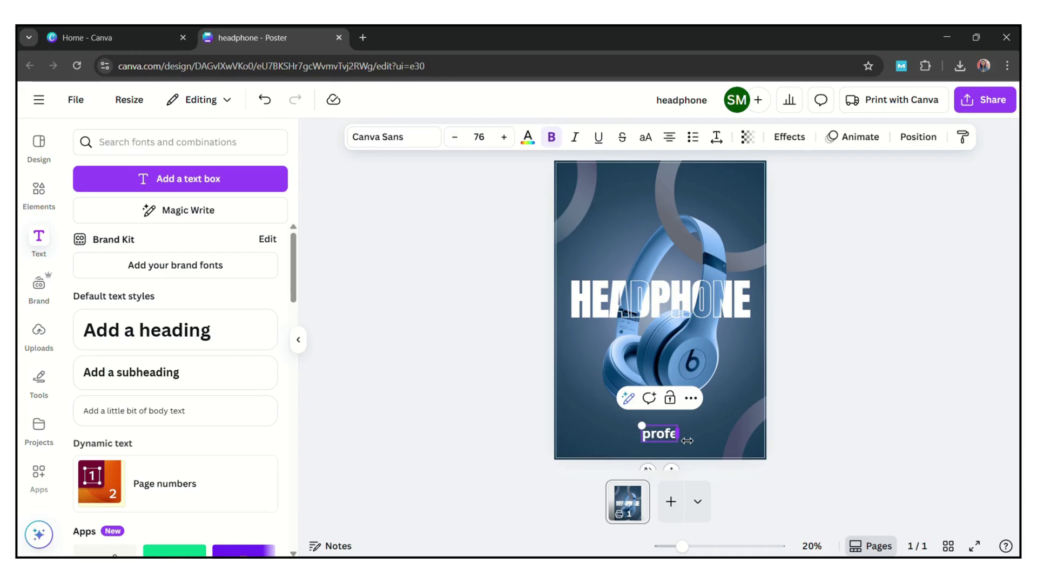
type("ssional")
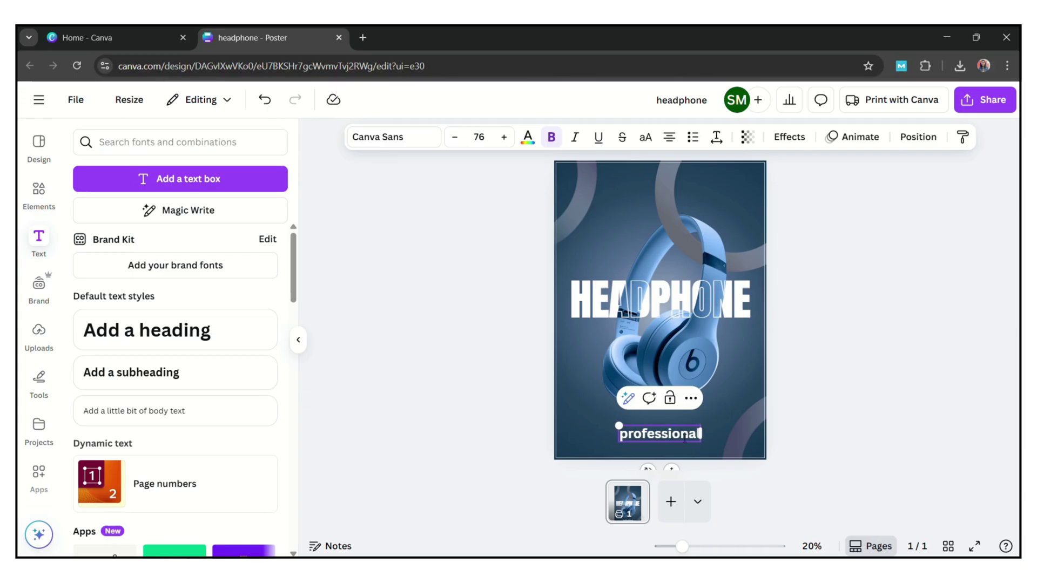
type(" gaming")
left_click(892, 387)
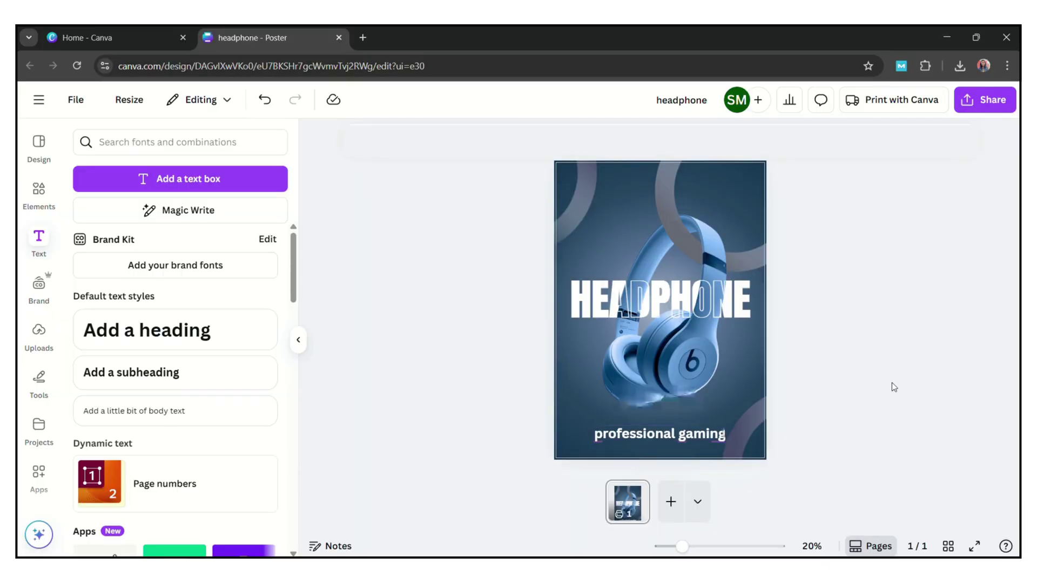
Set the subheading font to Lucidity Expand and tighten its letter spacing.
left_click(424, 138)
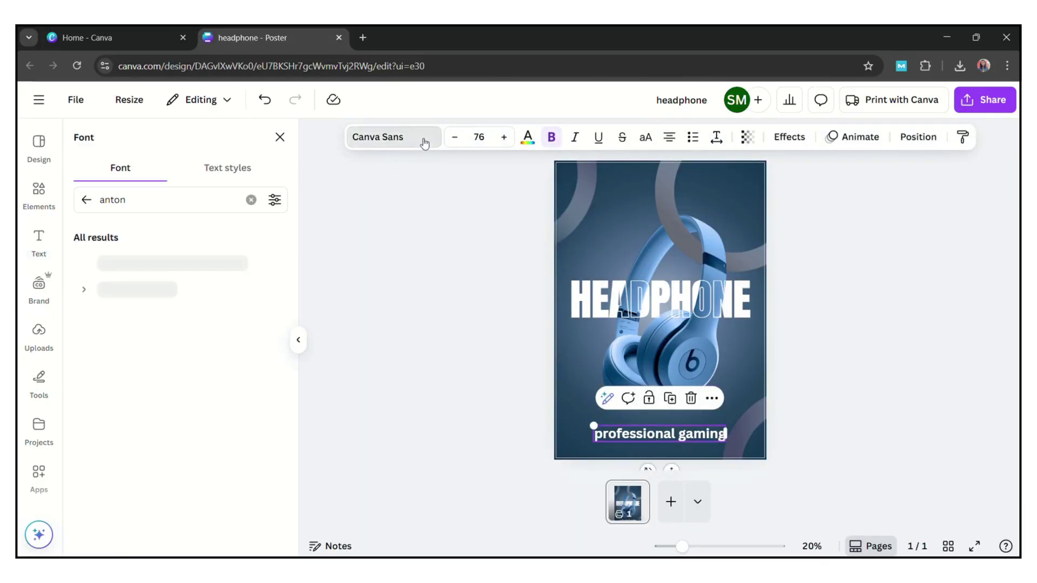
left_click(85, 200)
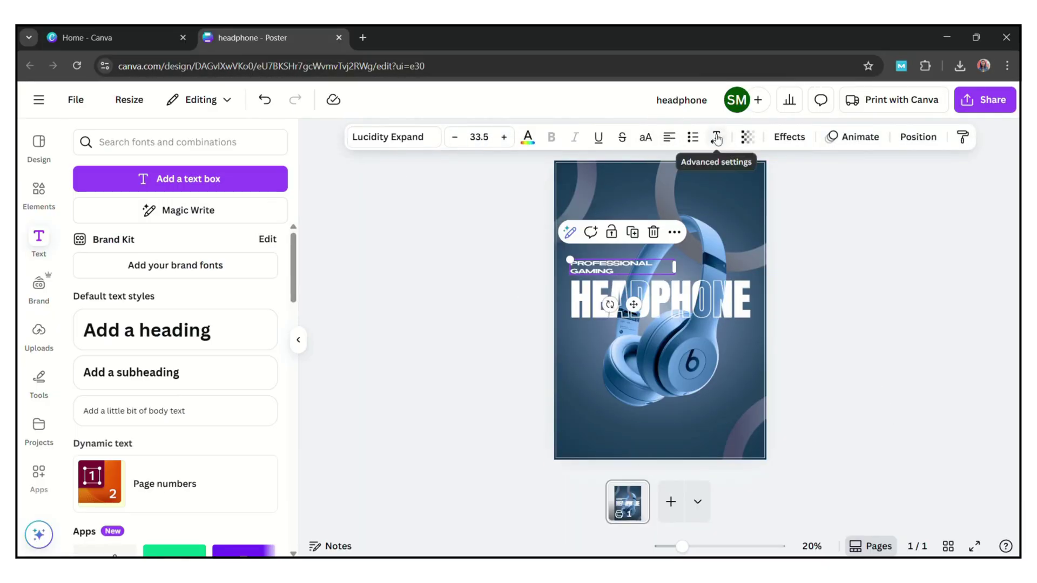
left_click(717, 138)
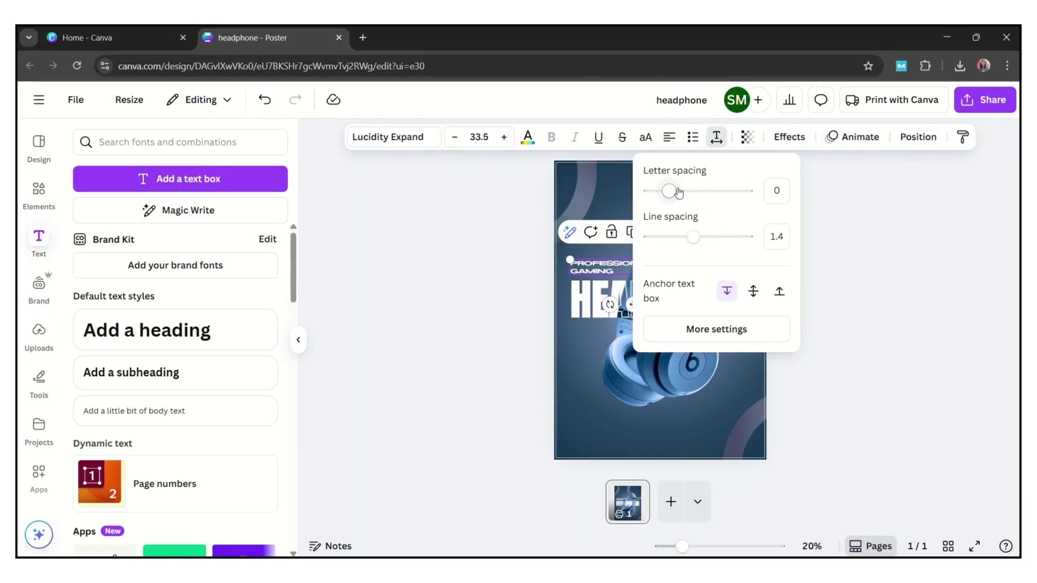
left_click_drag(683, 191, 682, 192)
left_click(814, 209)
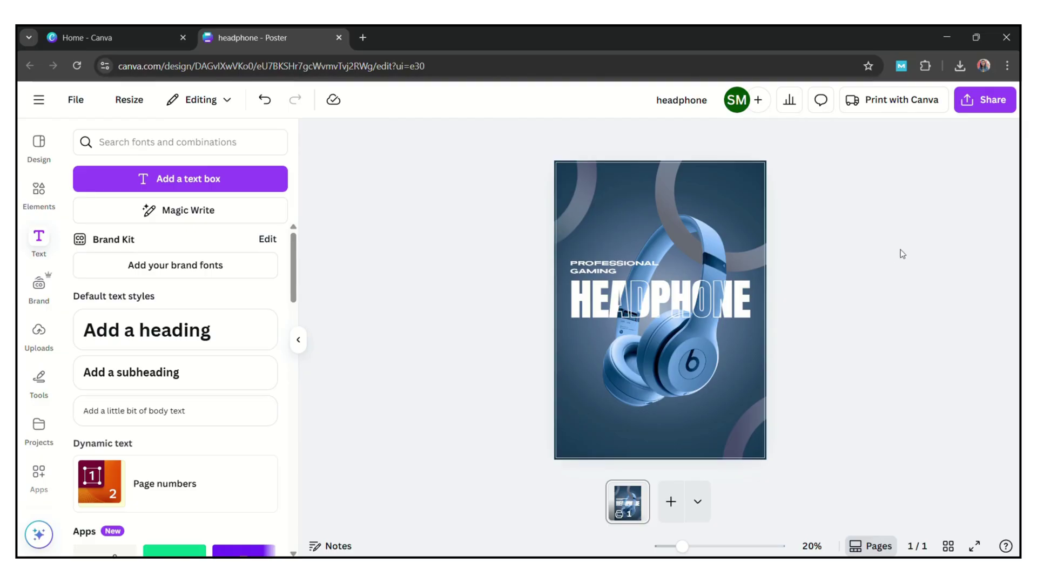
Select the bottom solid HEADPHONE layer in the layers list and set its text colour to #F7F7F7.
right_click(738, 293)
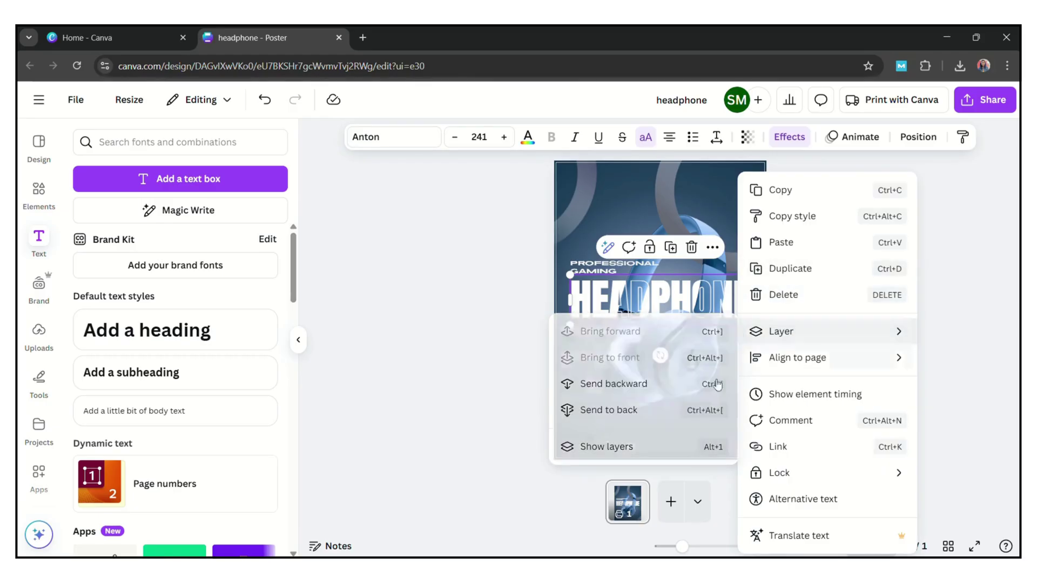
mouse_move(826, 331)
left_click(649, 446)
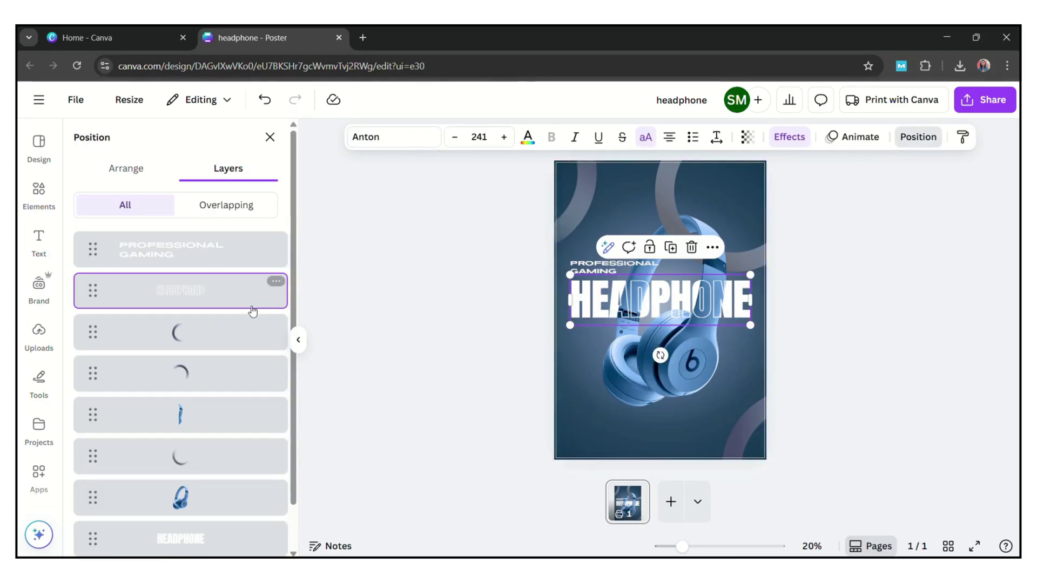
scroll(250, 308, "down", 1)
left_click(196, 490)
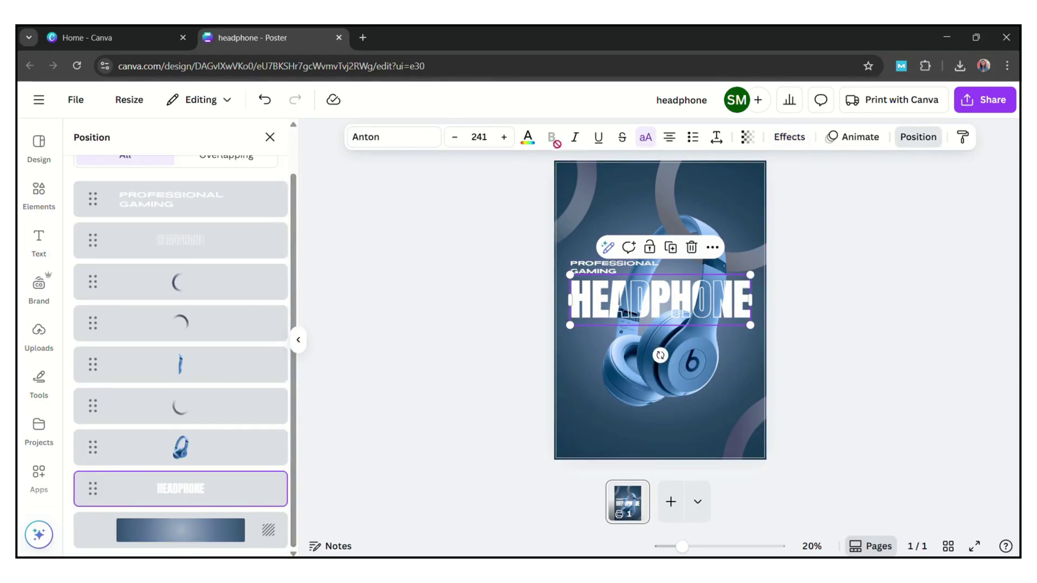
left_click(527, 136)
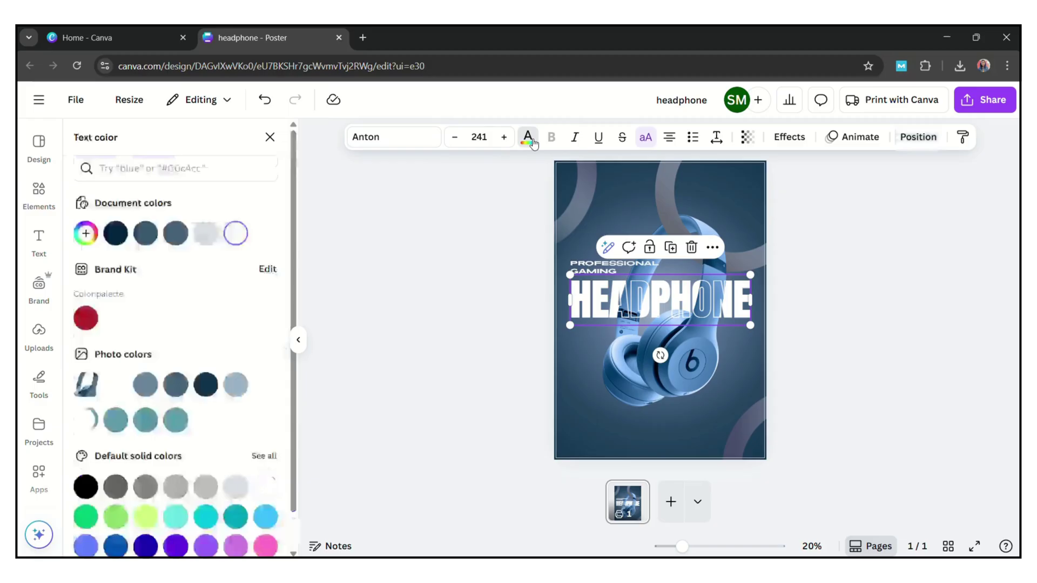
left_click(243, 487)
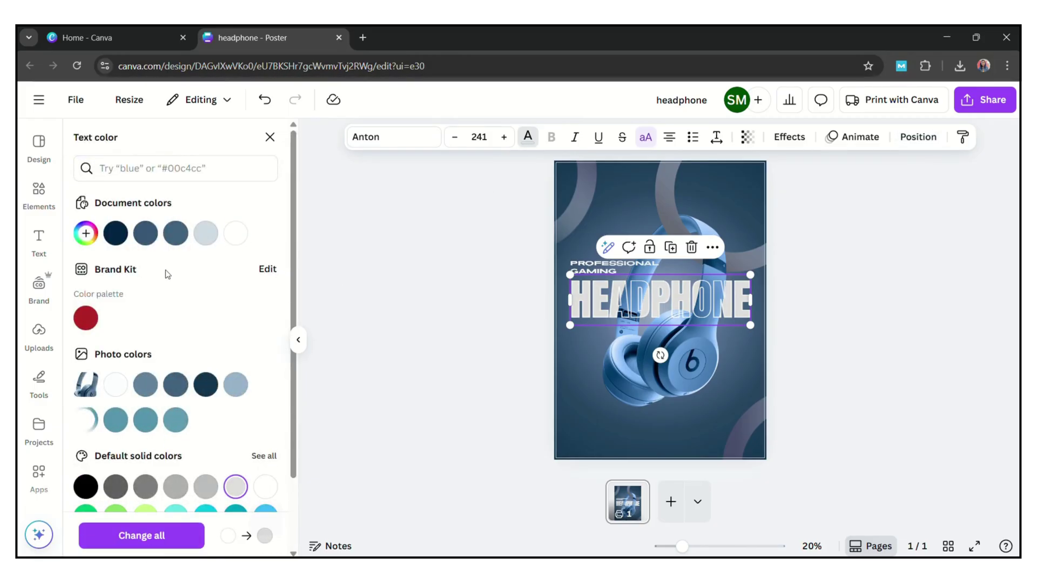
left_click(85, 232)
left_click_drag(87, 267, 86, 266)
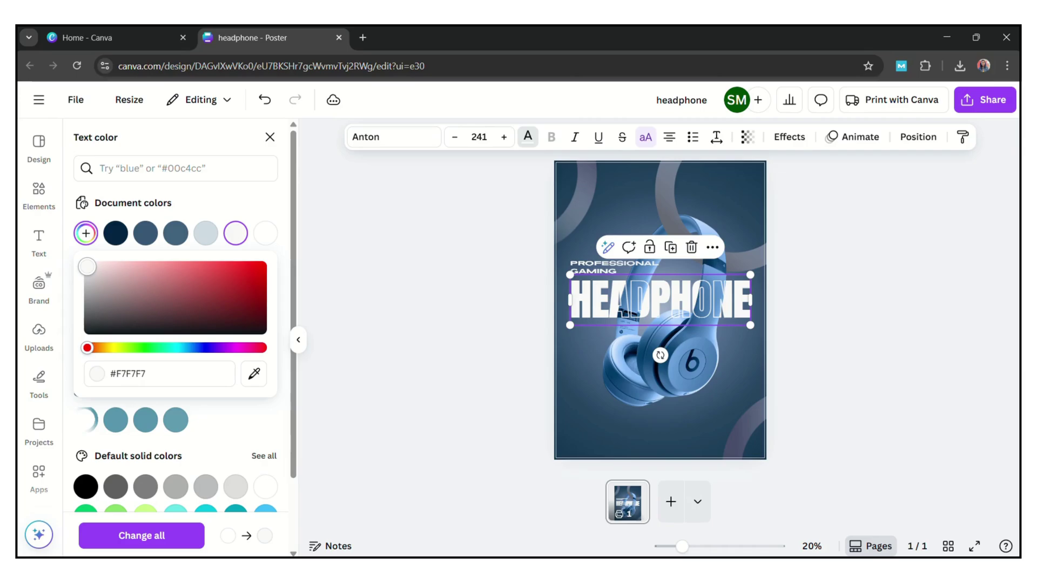
Place the STEEL SERIES GX2017 bullet specs at bottom-left and shrink the LOGO text at top-right.
left_click(432, 272)
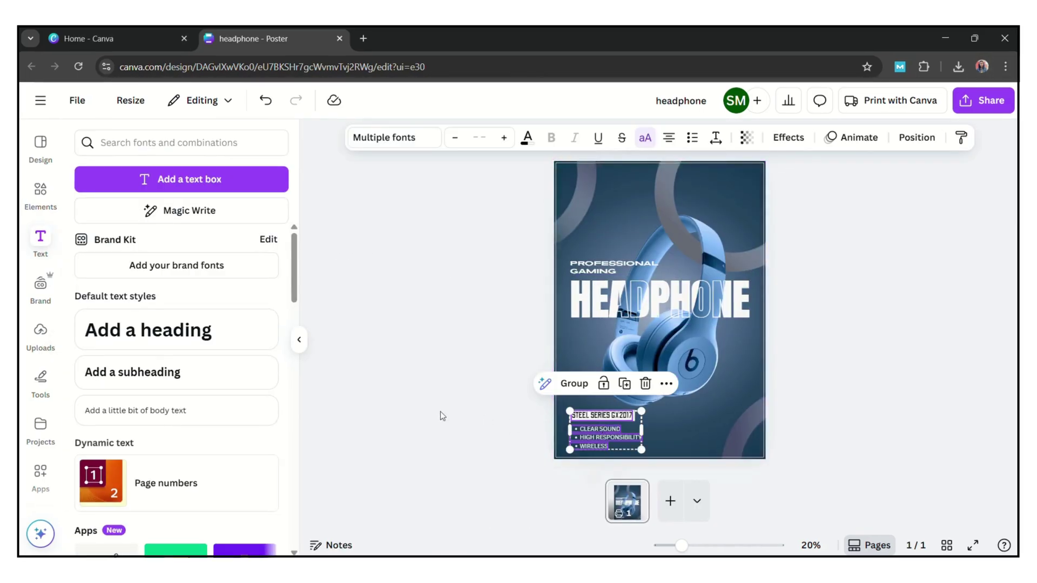
left_click(439, 410)
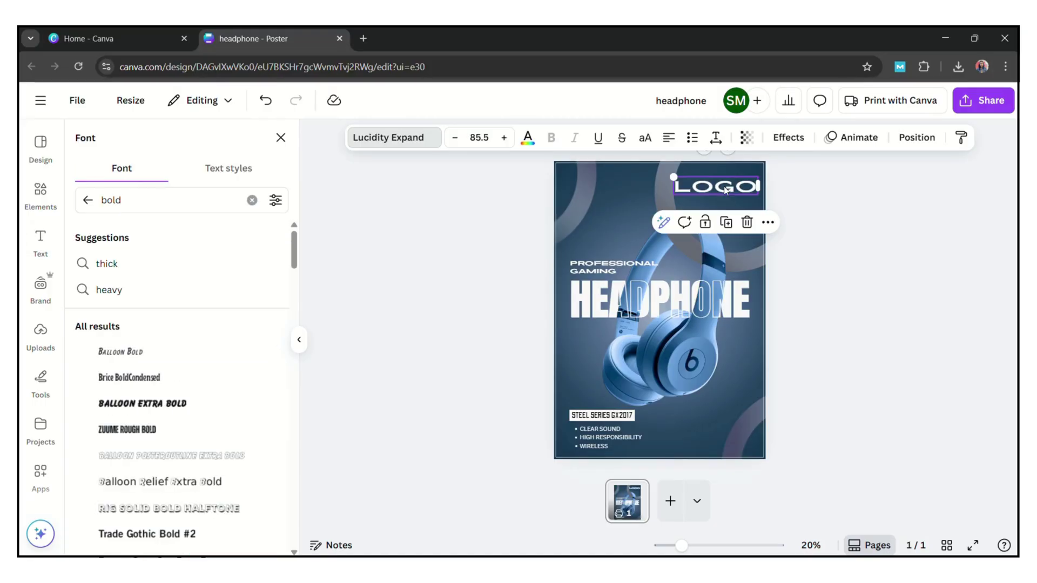
left_click_drag(673, 177, 736, 188)
left_click(852, 218)
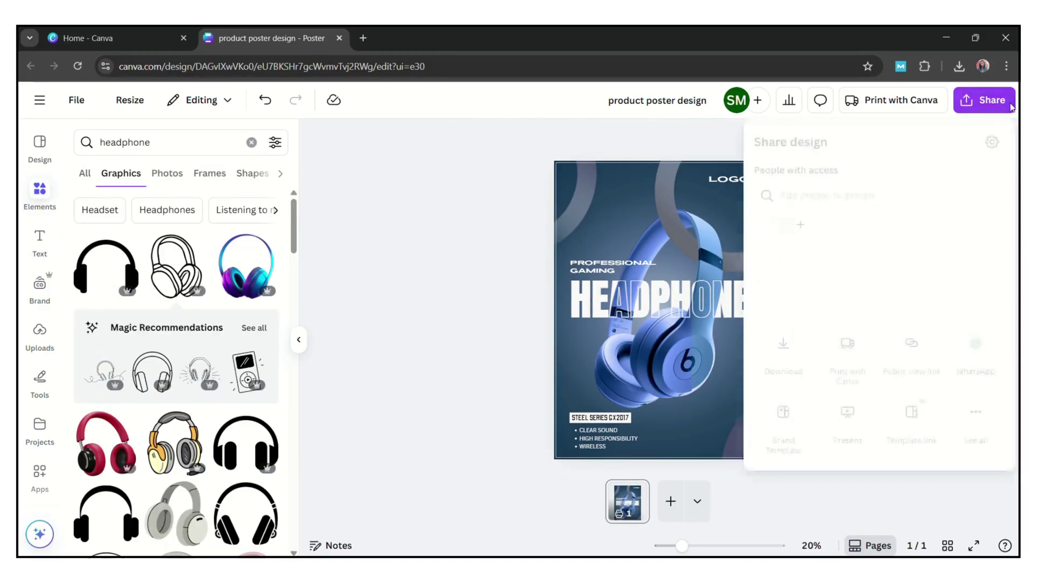
Download the poster as a PNG scaled to 1.25× (1,984 × 2,806 px).
left_click(783, 356)
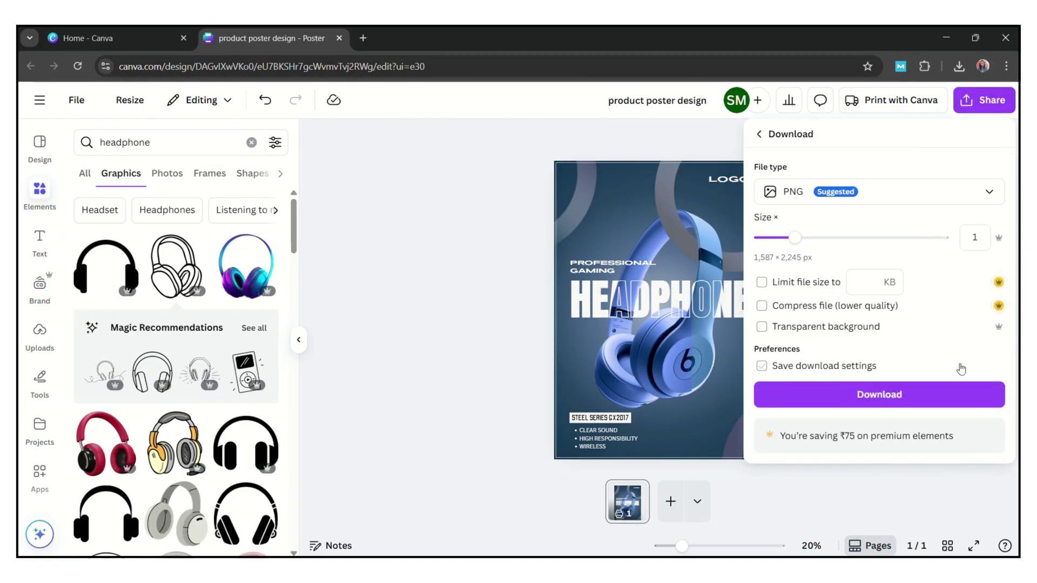
left_click_drag(794, 238, 814, 244)
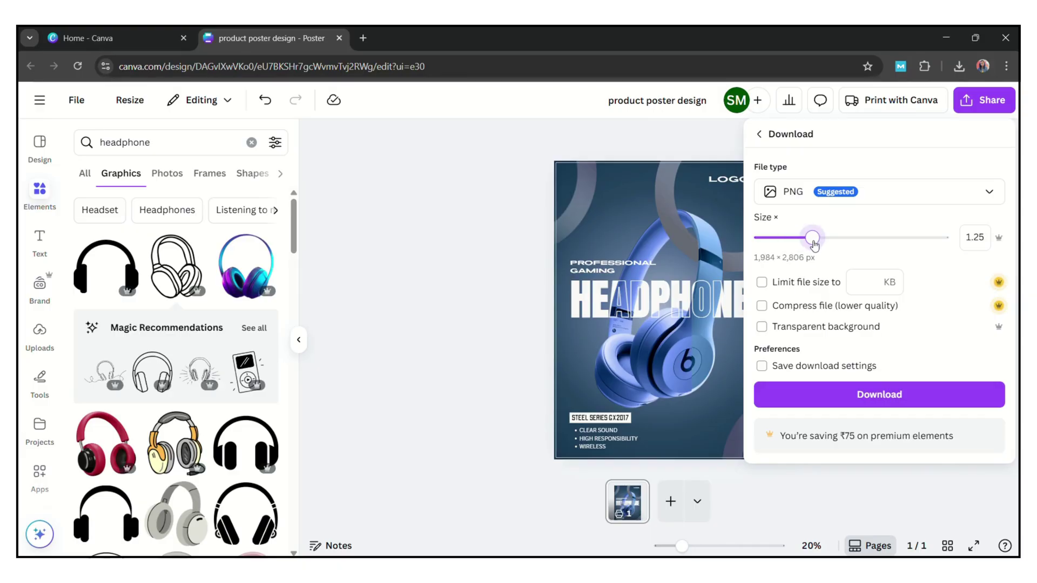
left_click(907, 394)
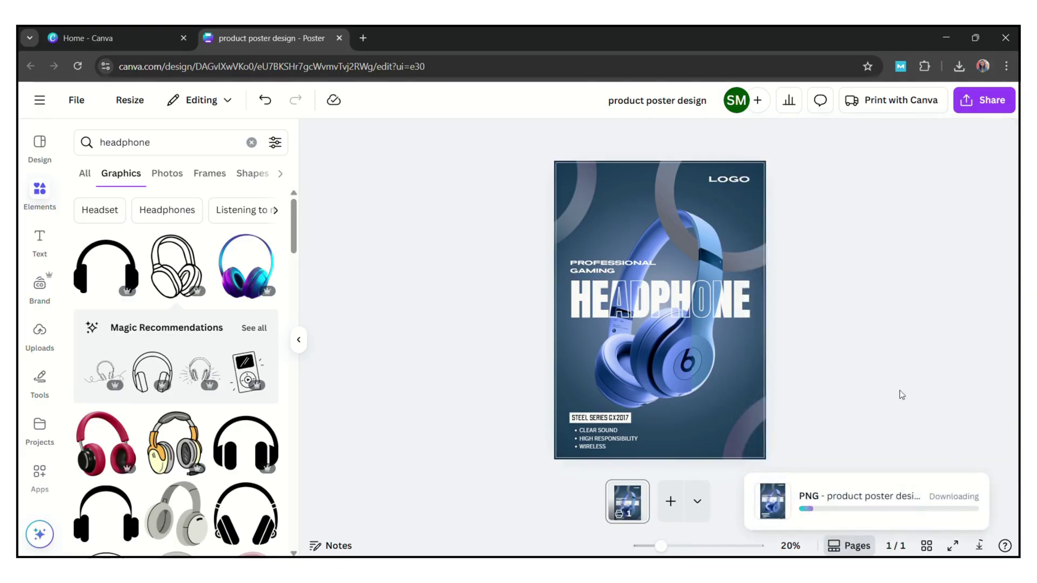